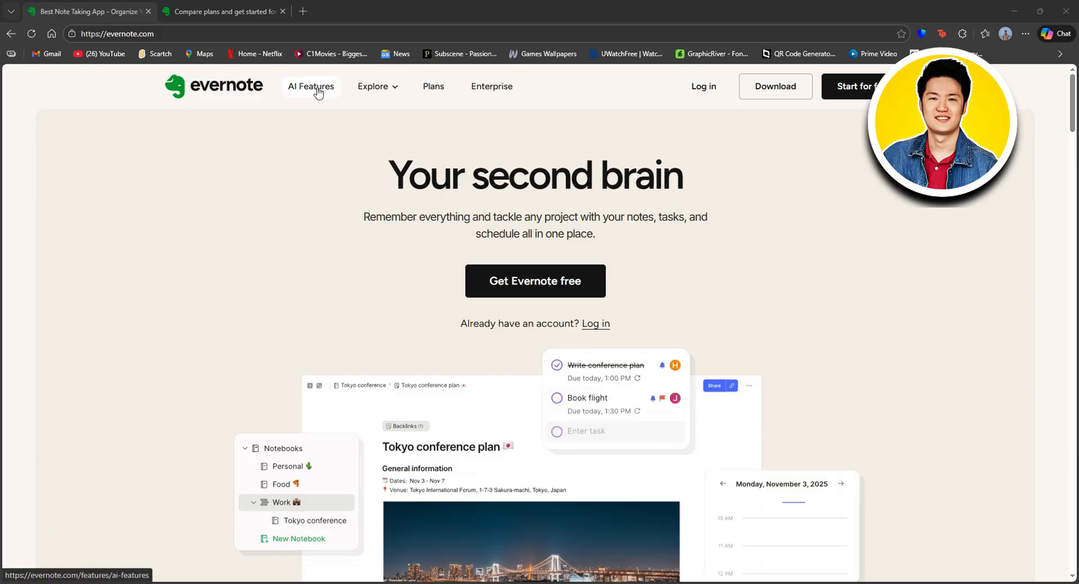
Step: Show monthly billing on Compare plans: Starter at 14.99 and Advanced at 24.99 per month
mouse_move(389, 88)
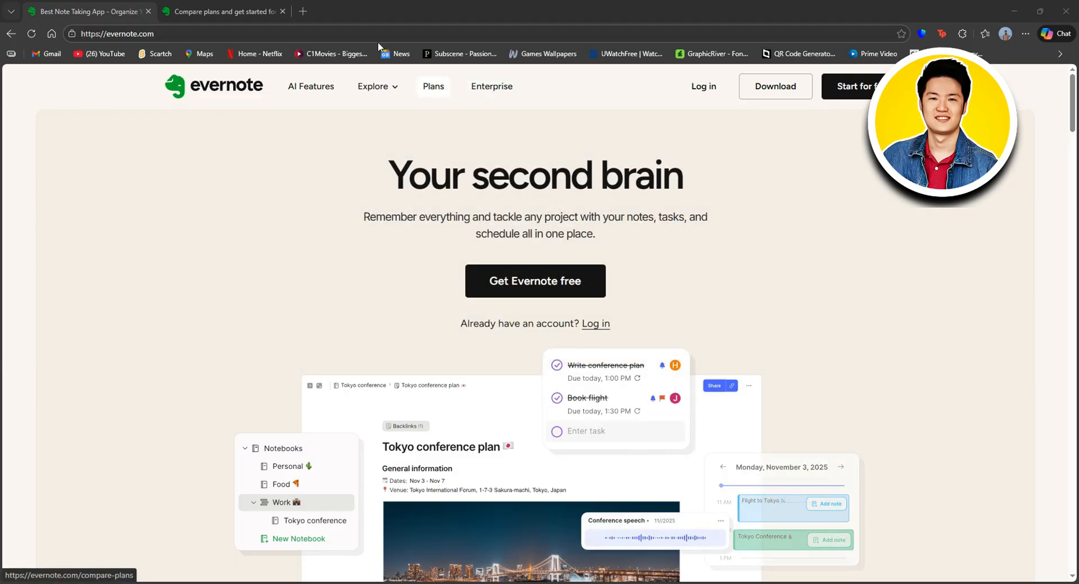
click(227, 3)
scroll(456, 182, down, 2)
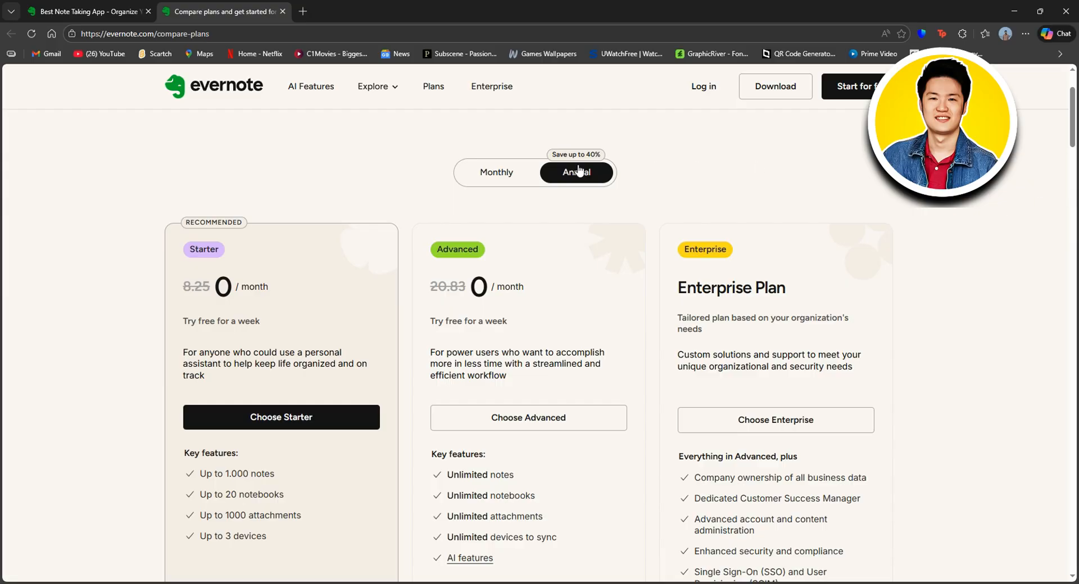
click(497, 176)
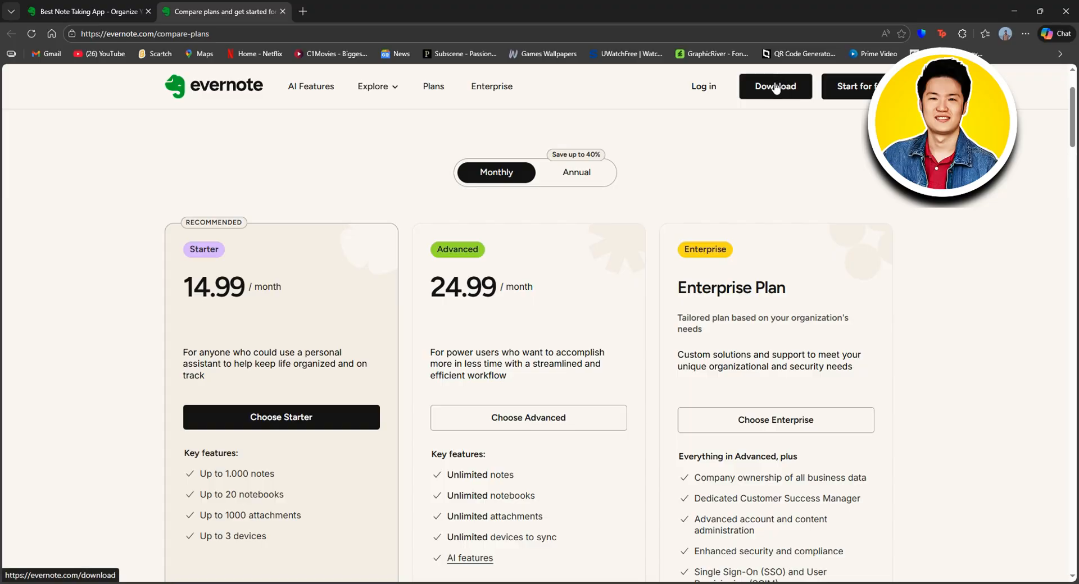
Step: Log in to Evernote with the linked Google account through Continue with Google
click(699, 87)
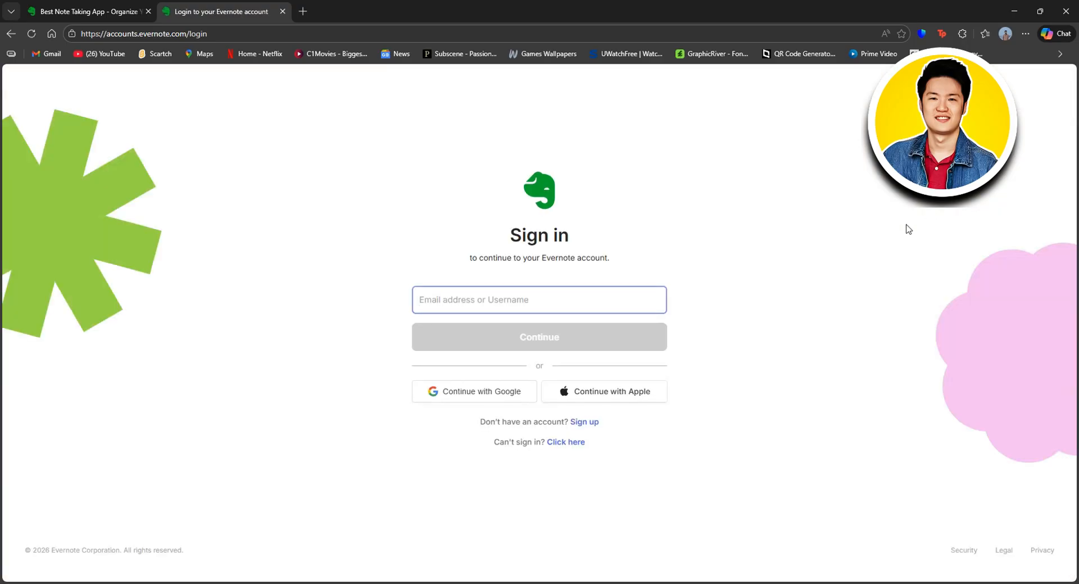
click(485, 330)
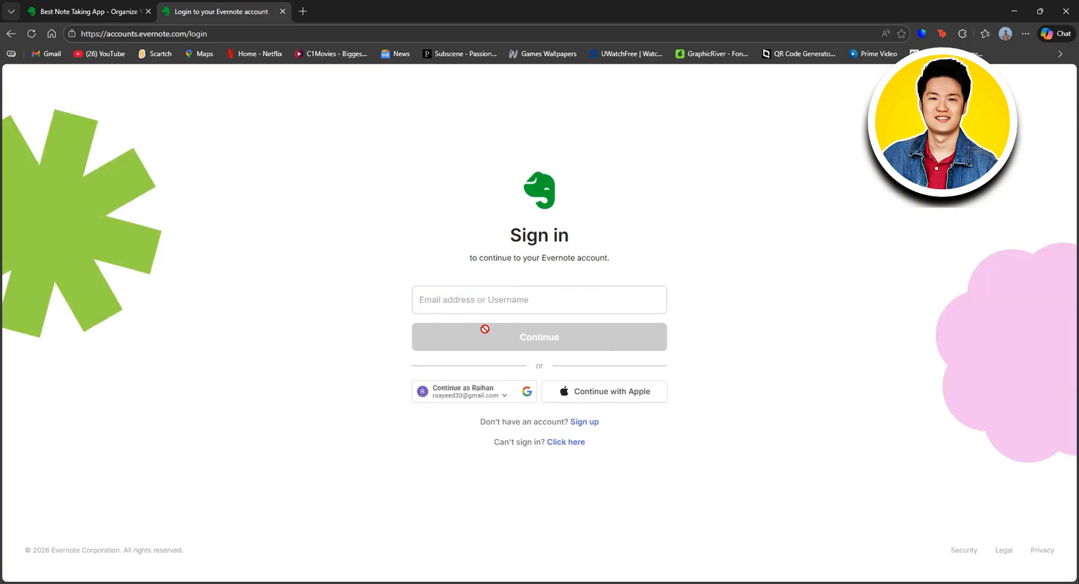
click(483, 396)
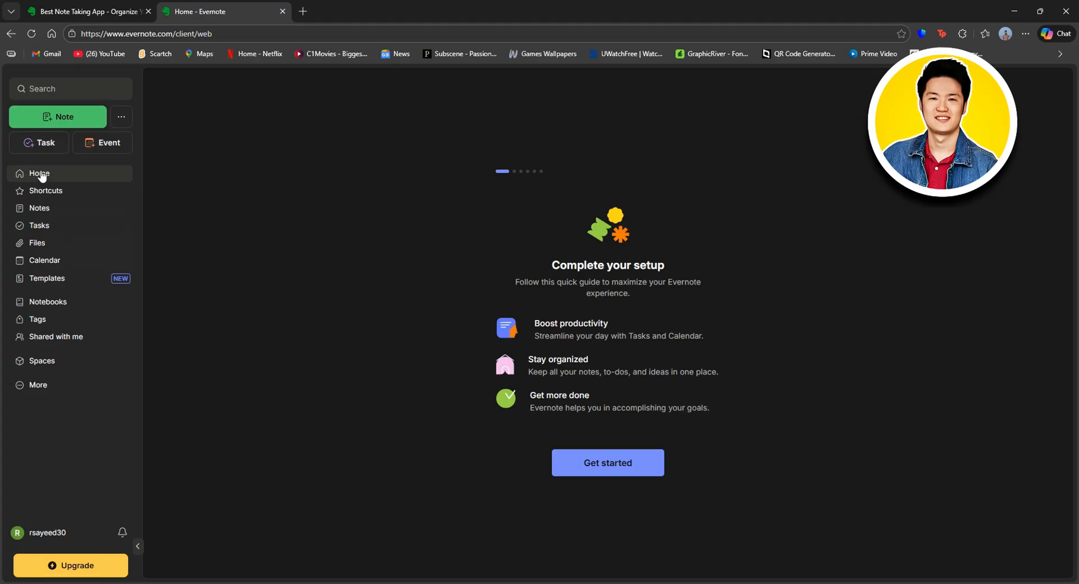
Step: Expand Shortcuts, view Notes, then view Tasks filtered by notebook and by assigned
click(47, 191)
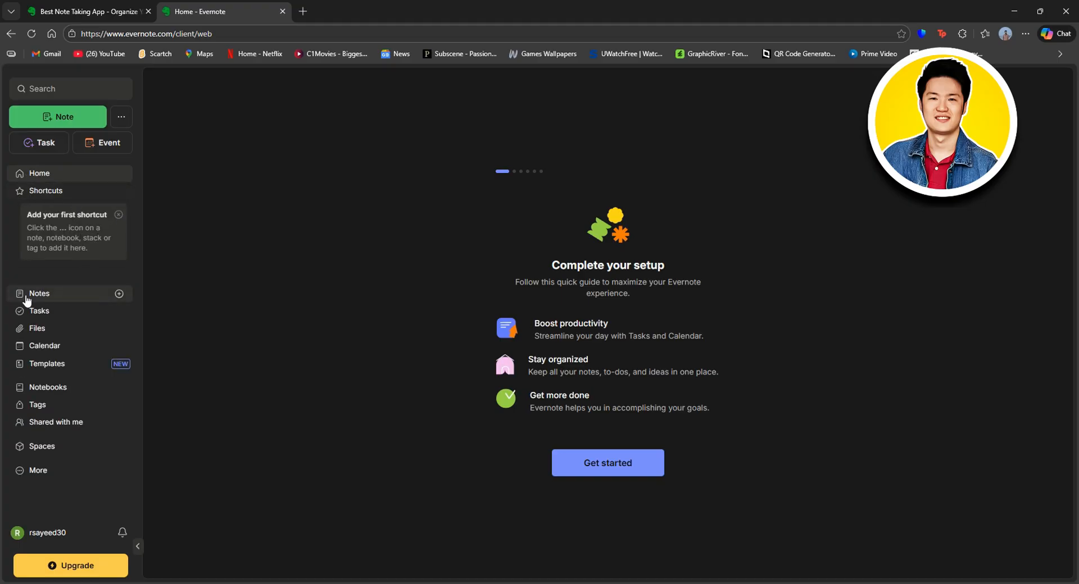
click(45, 296)
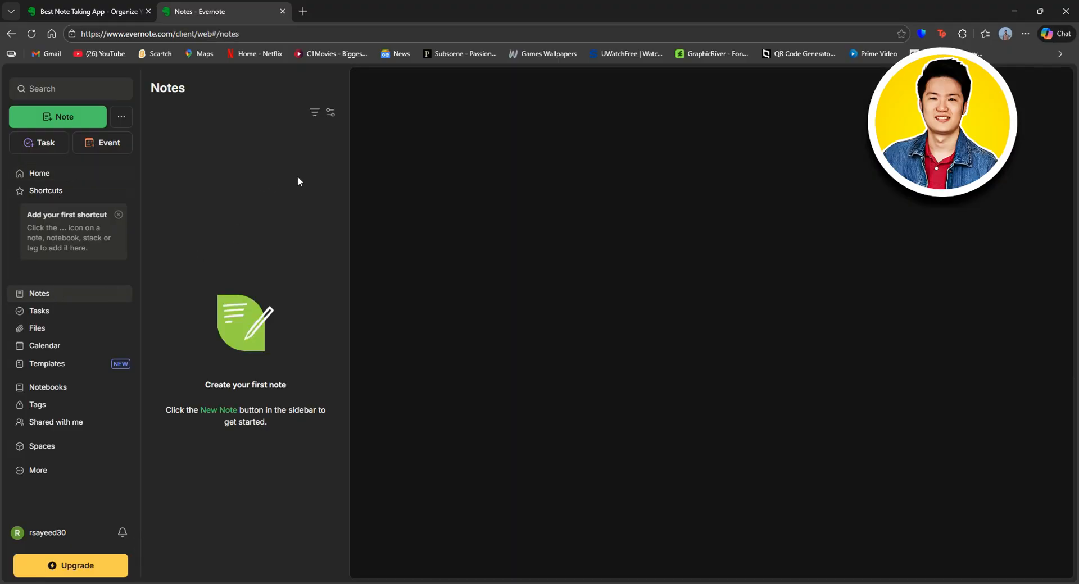
click(48, 312)
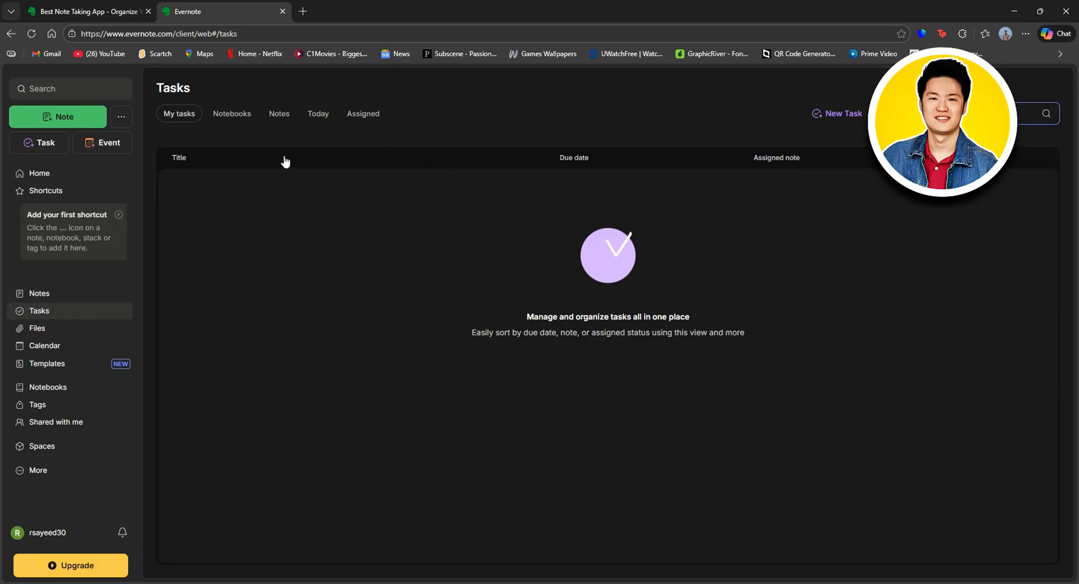
click(239, 115)
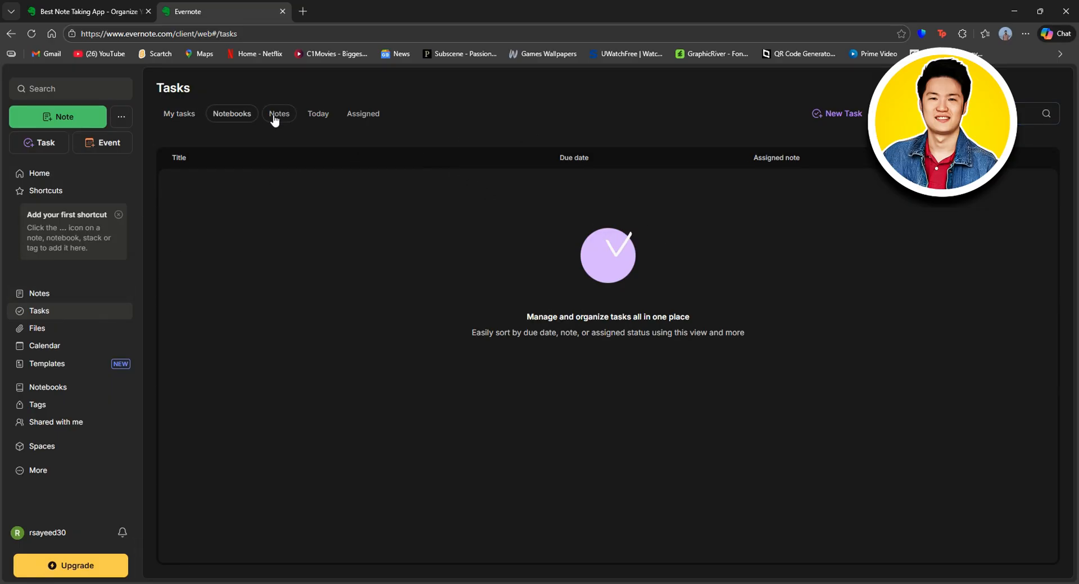
click(374, 114)
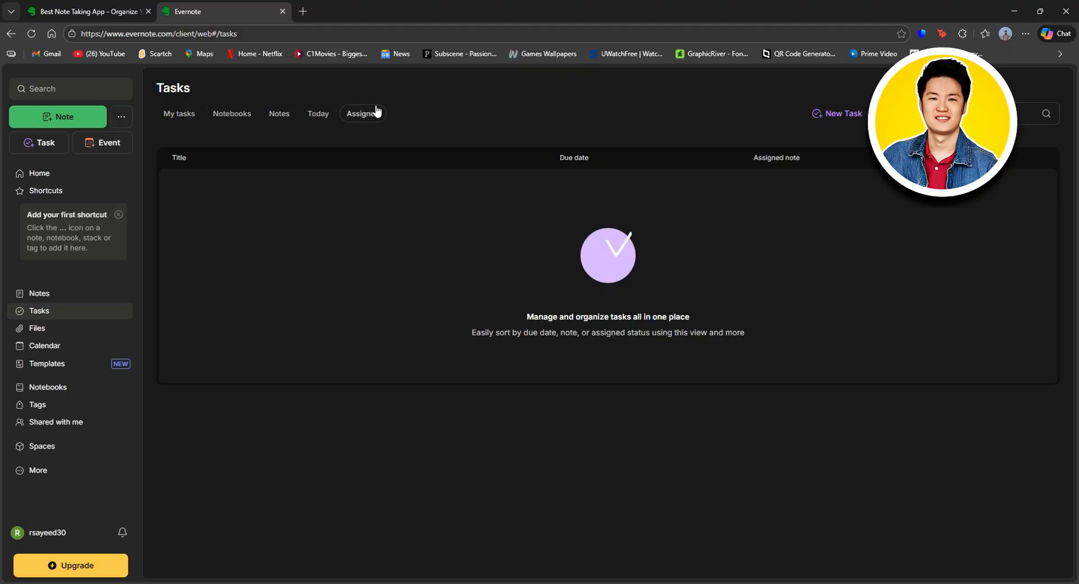
Step: View Files filtered to Media and then Docs, then view the Calendar
click(50, 331)
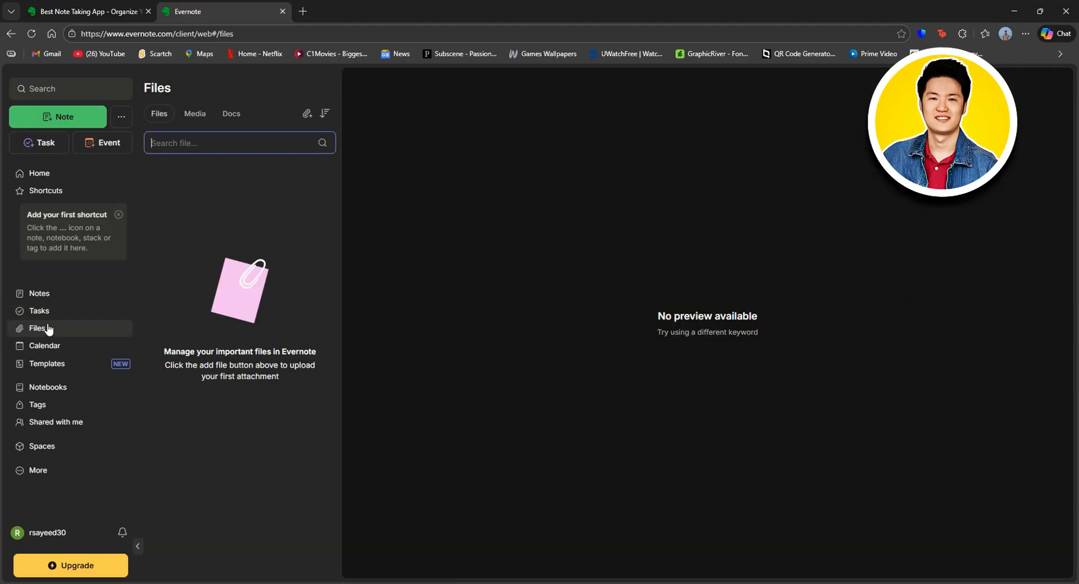
click(195, 115)
click(235, 114)
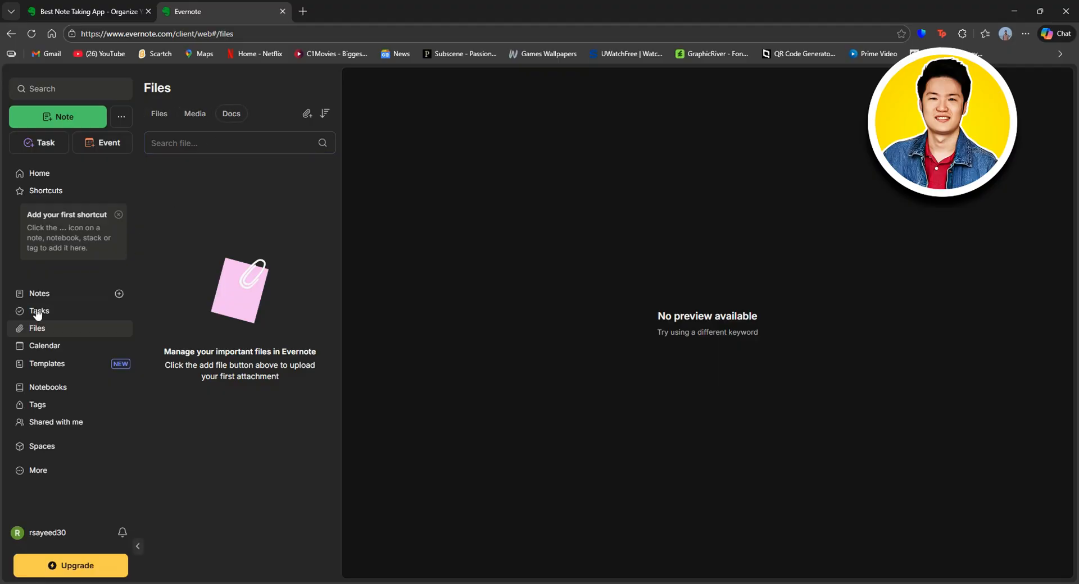
click(49, 346)
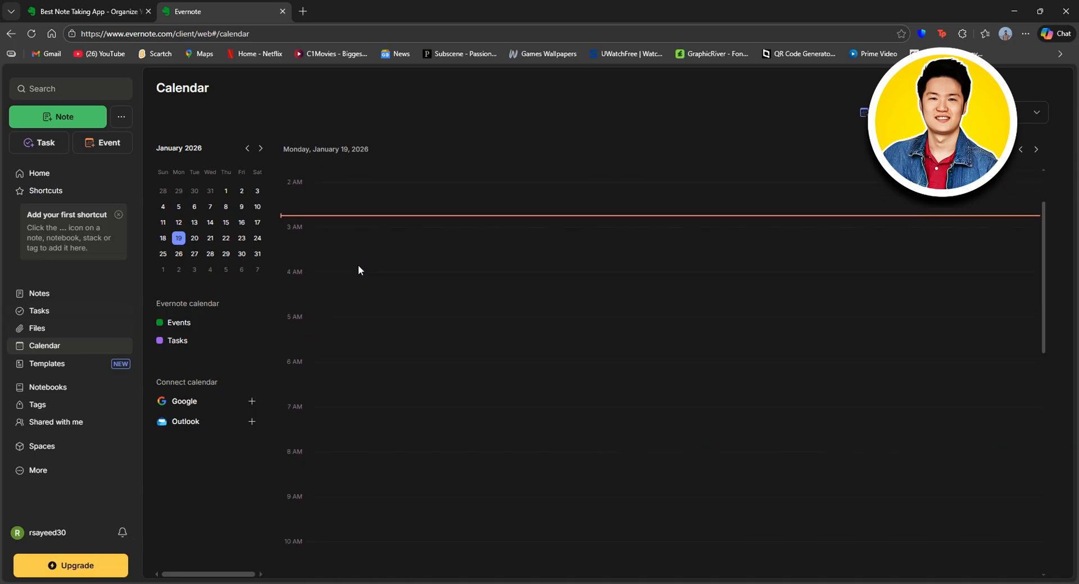
Step: Tour the Templates, Notebooks, Tags and Shared with me pages
click(54, 364)
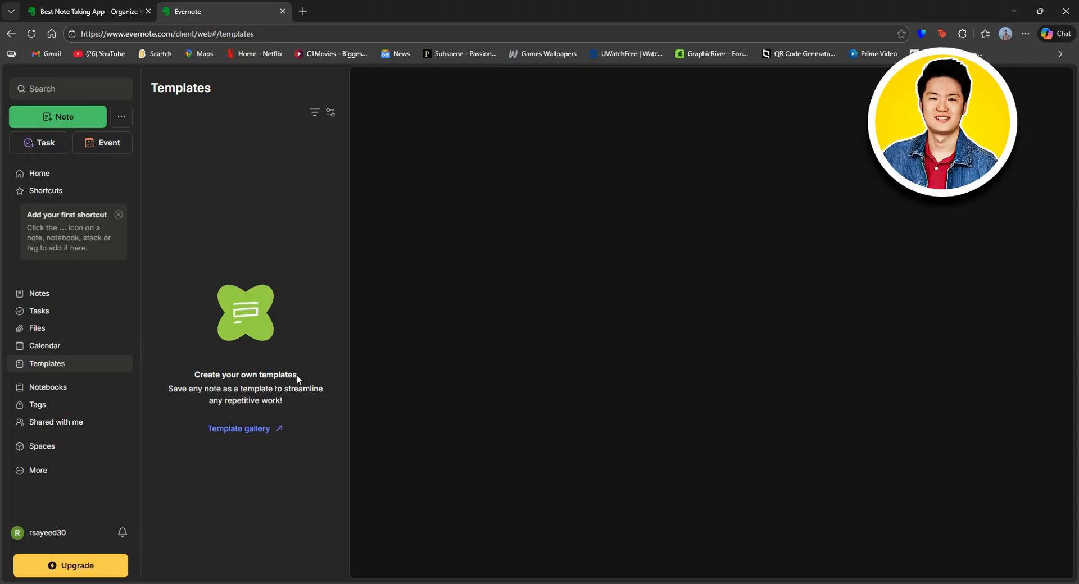
click(45, 389)
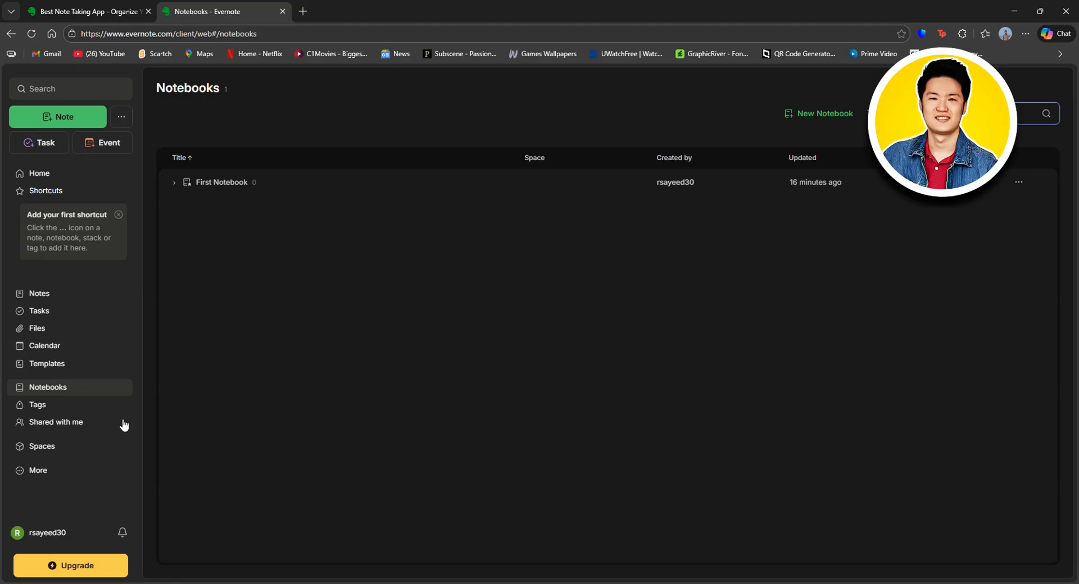
click(47, 411)
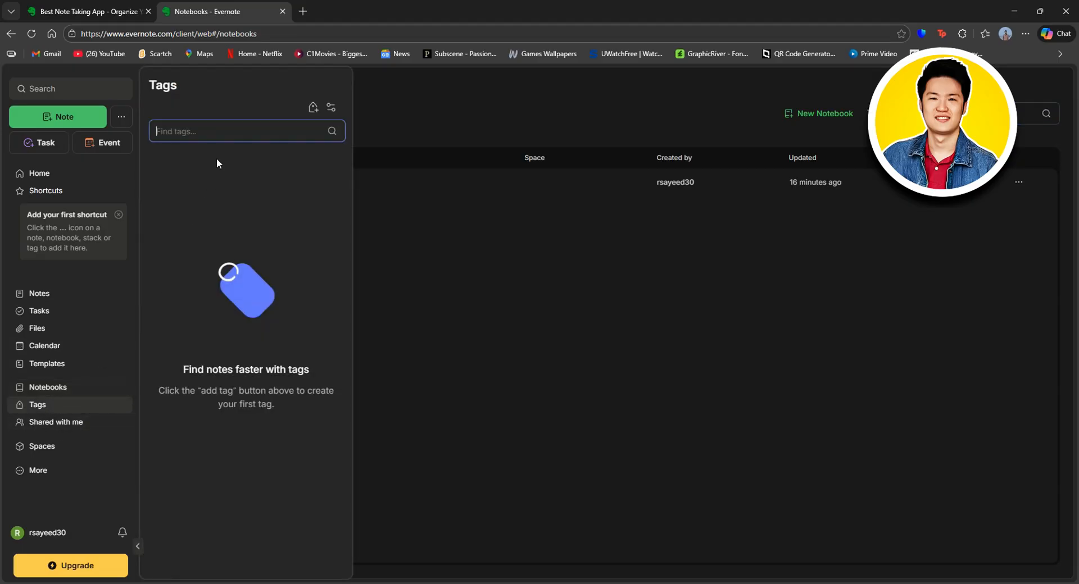
click(64, 428)
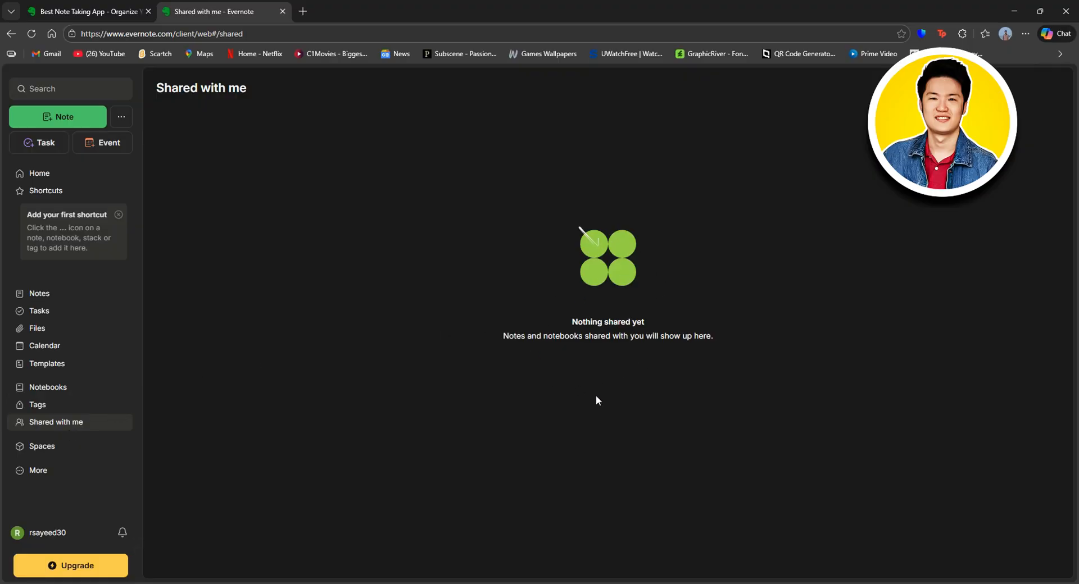
Step: Expand Spaces, start and cancel a new space, glance at More, then return Home
click(57, 443)
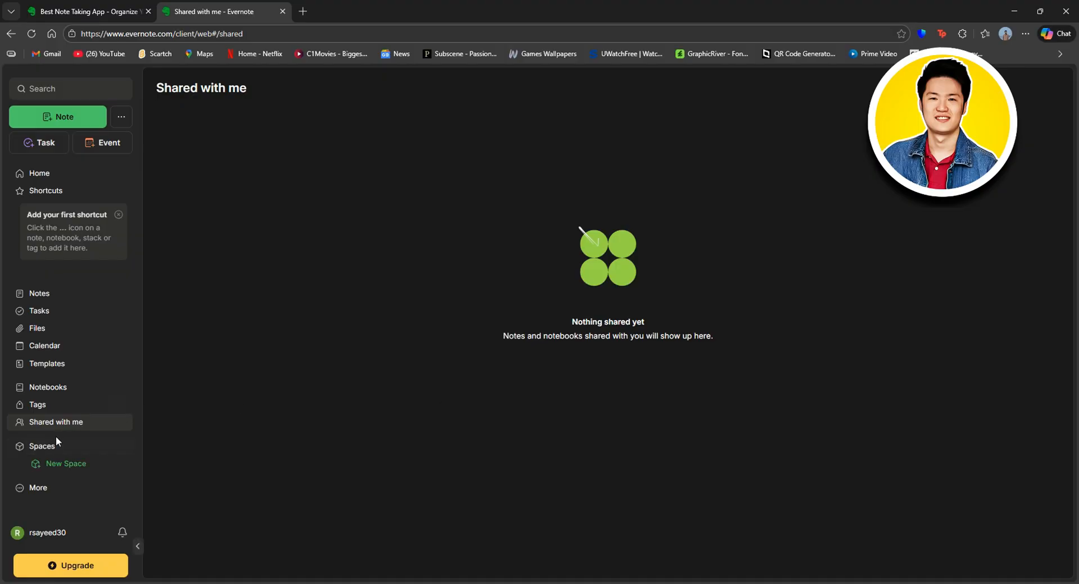
click(67, 465)
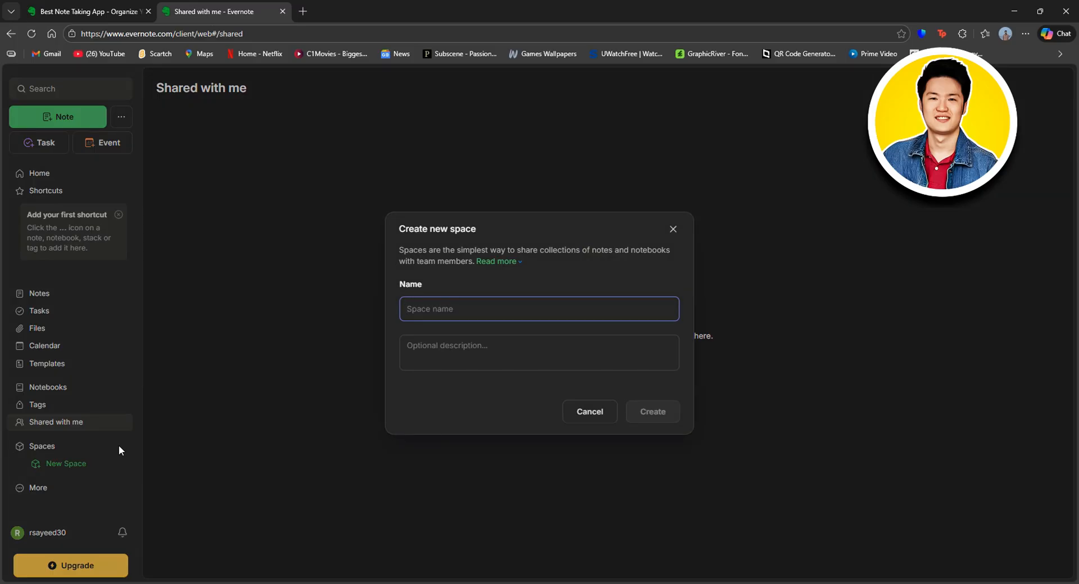
click(464, 349)
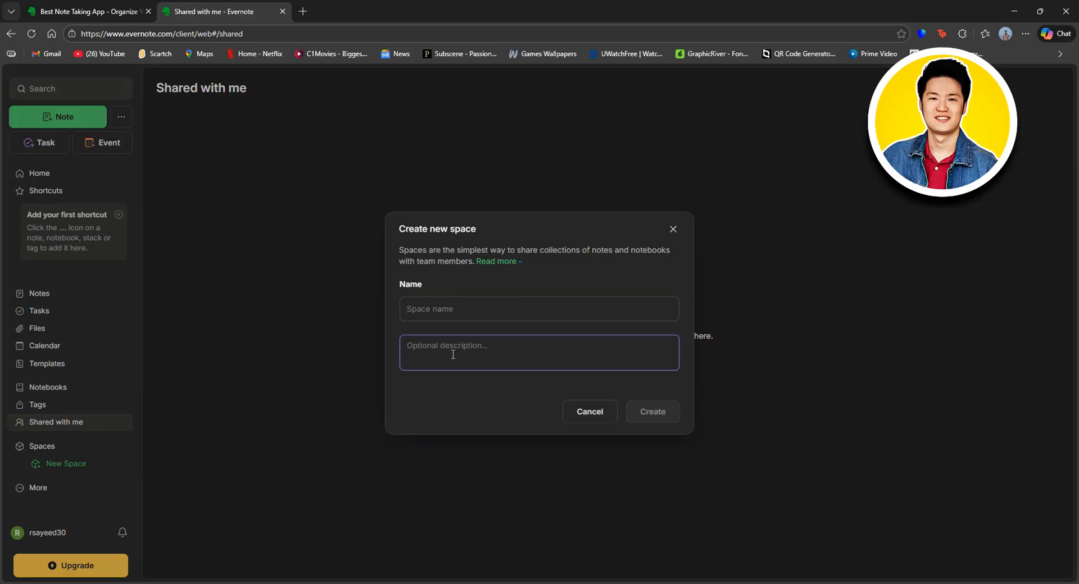
click(604, 416)
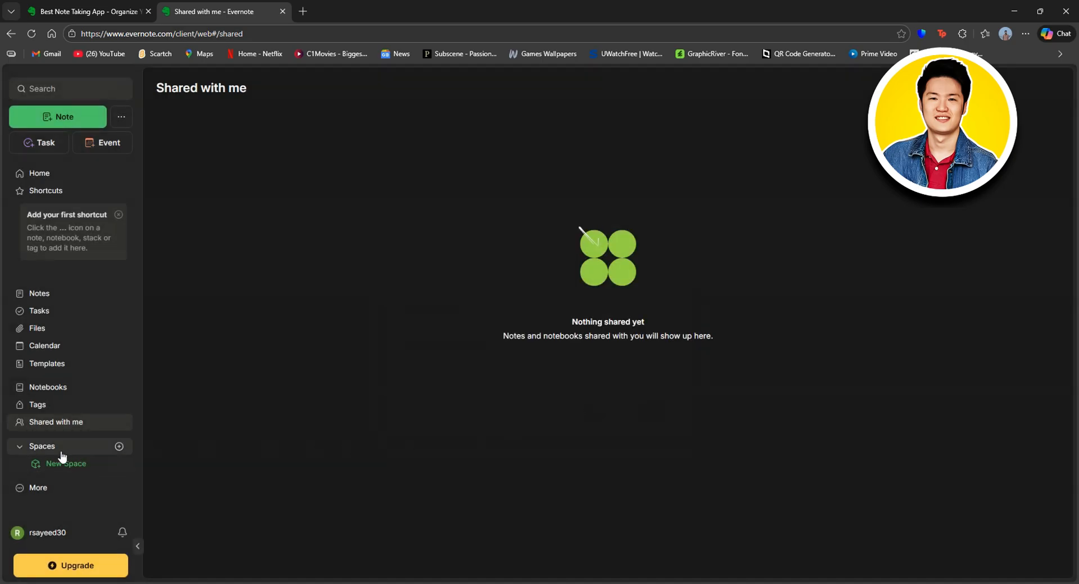
click(68, 488)
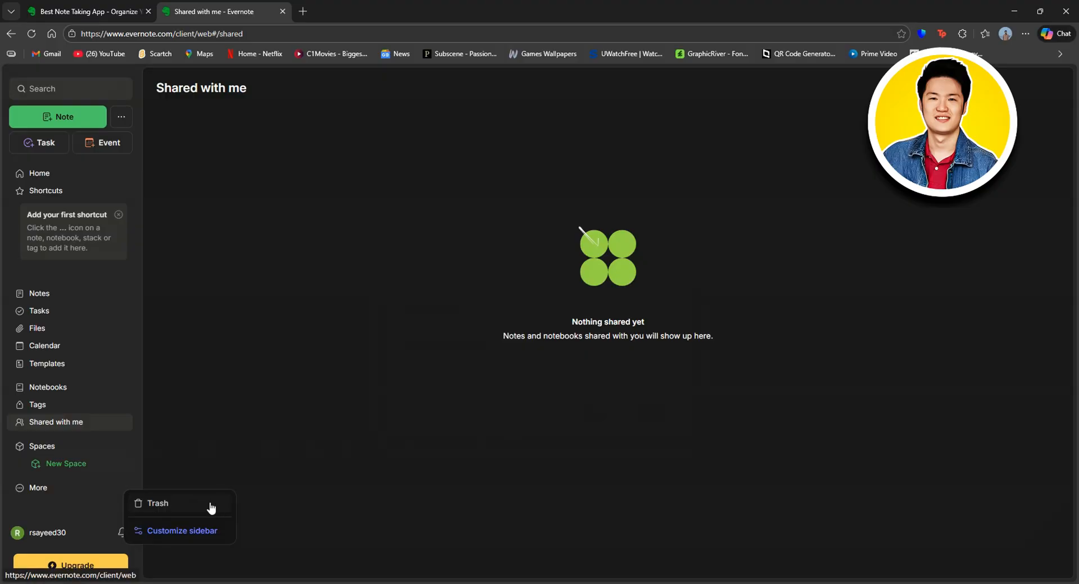
click(255, 455)
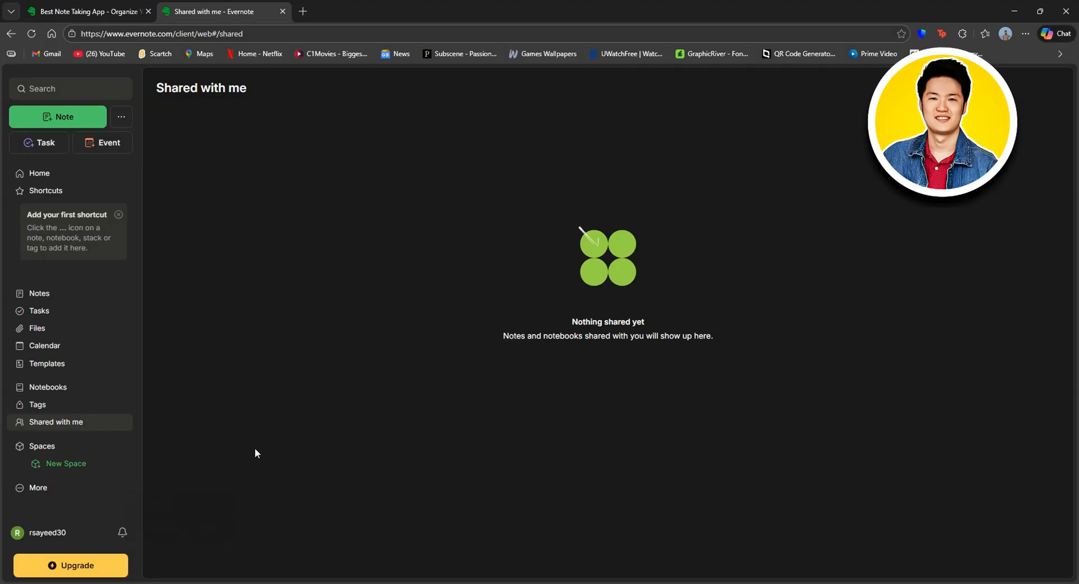
click(61, 176)
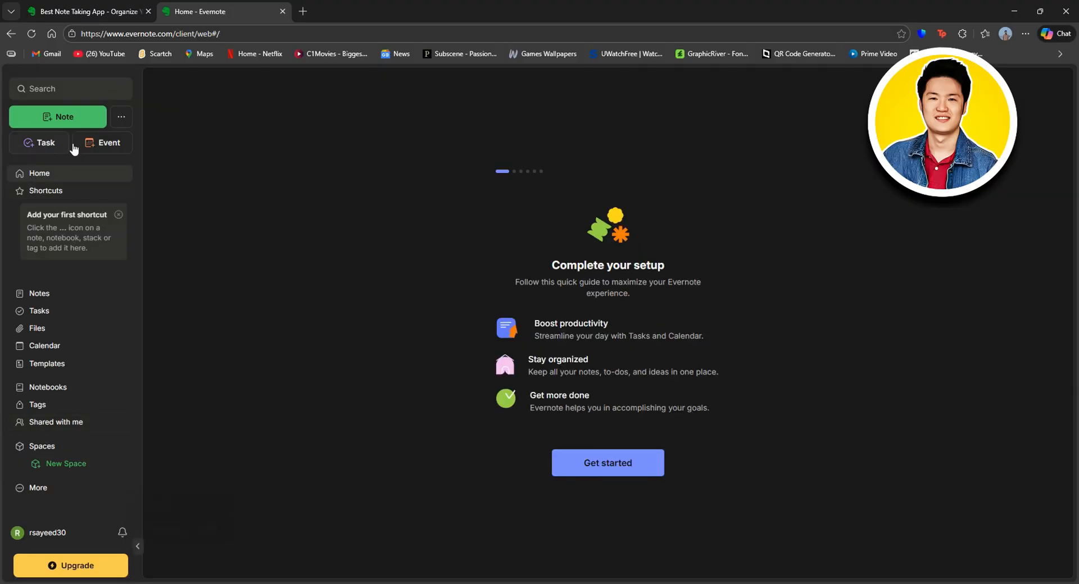
Step: Create a new blank note in First Notebook titled 'History'
click(119, 120)
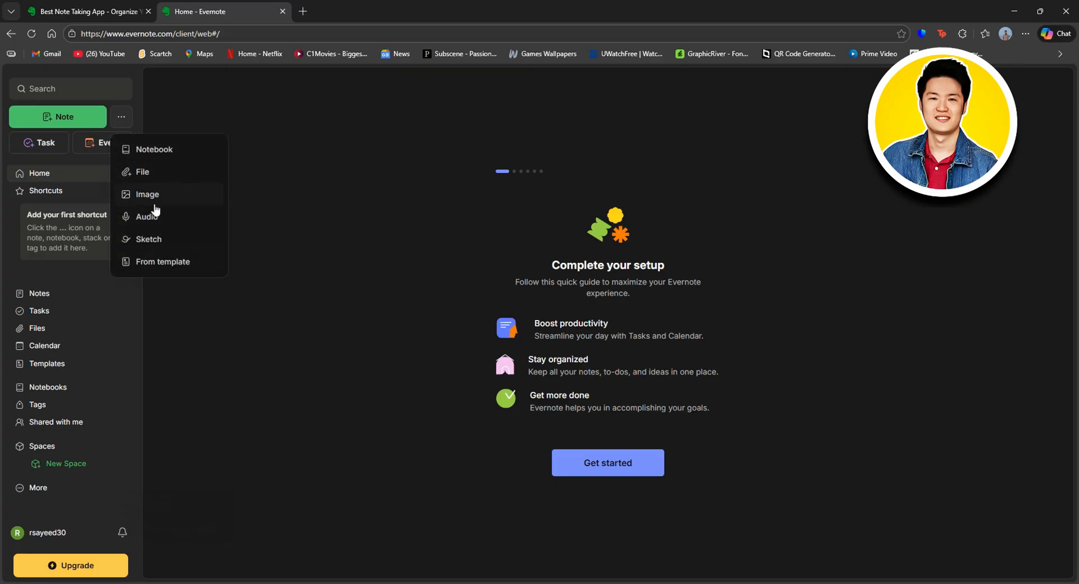
click(189, 111)
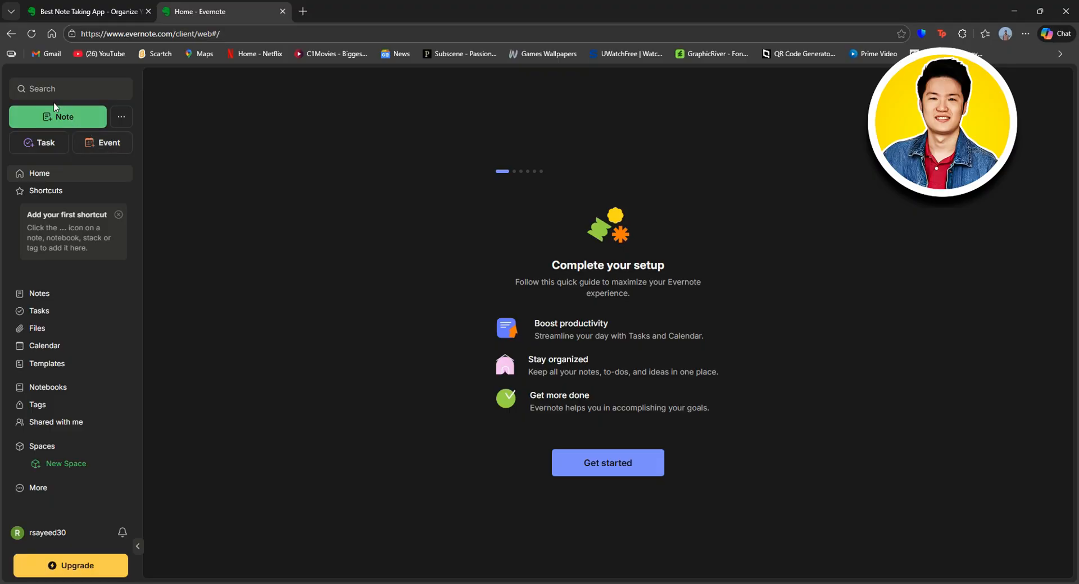
click(65, 112)
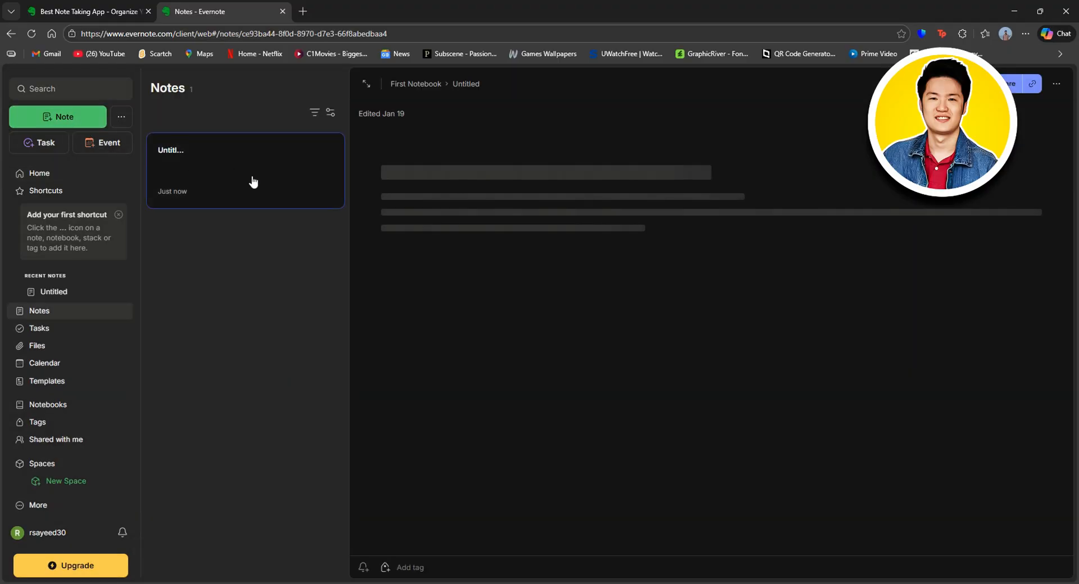
click(529, 180)
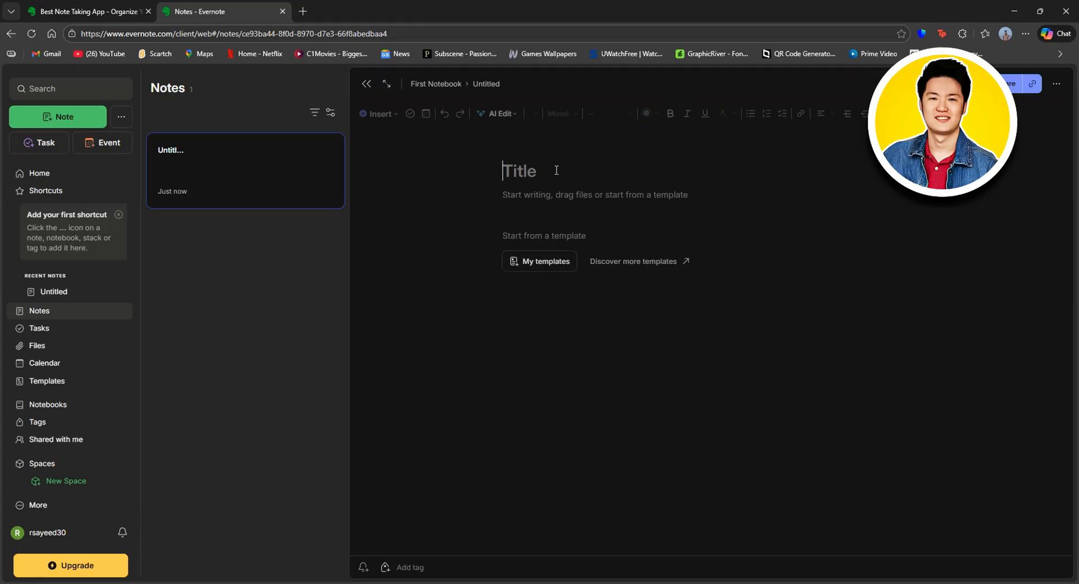
text(Historyy)
key(BackSpace)
click(577, 198)
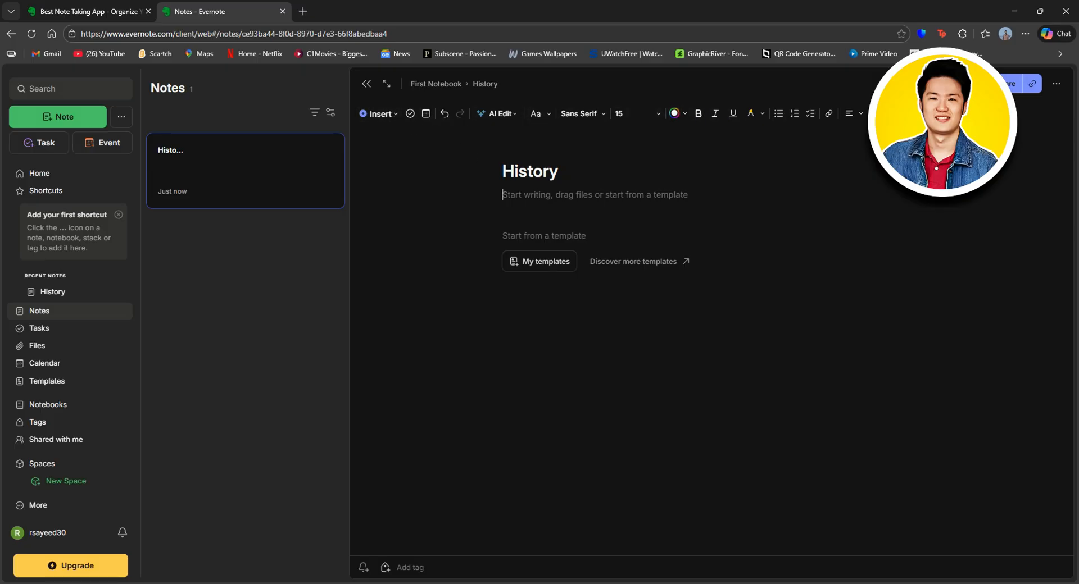
click(377, 113)
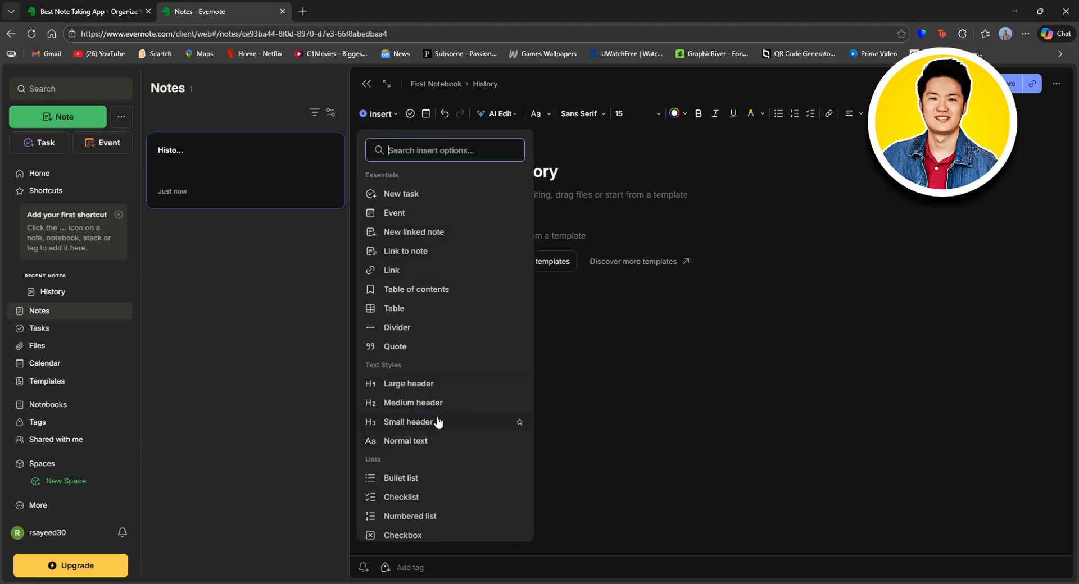
scroll(439, 422, down, 4)
scroll(431, 321, up, 2)
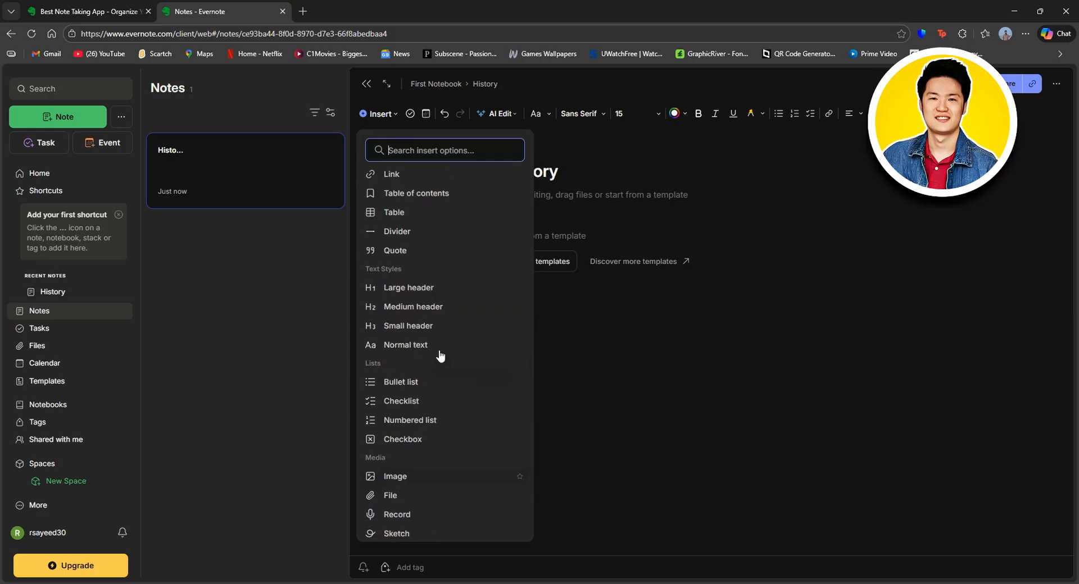
scroll(450, 337, up, 2)
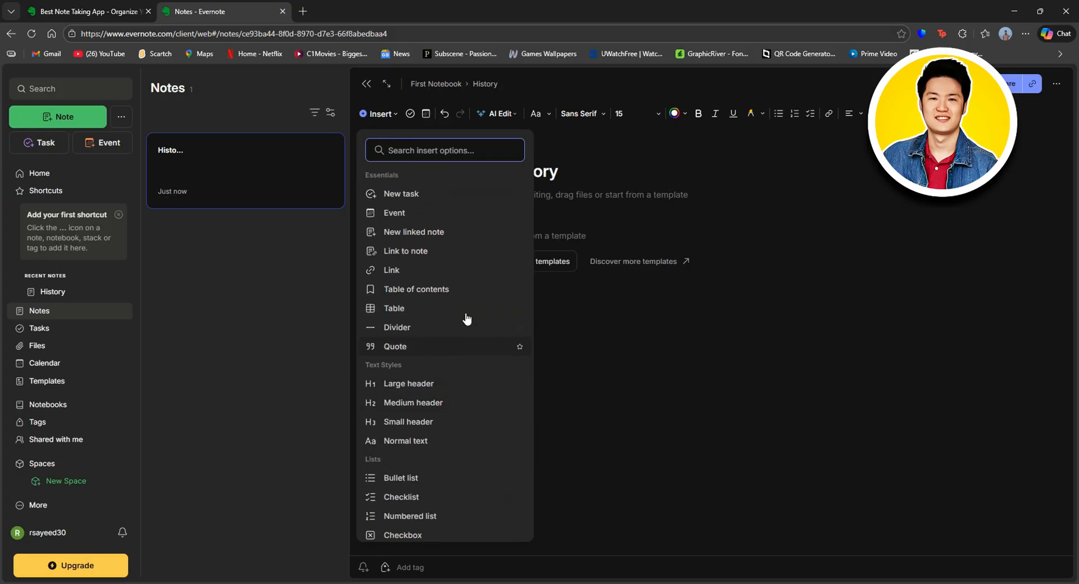
click(743, 162)
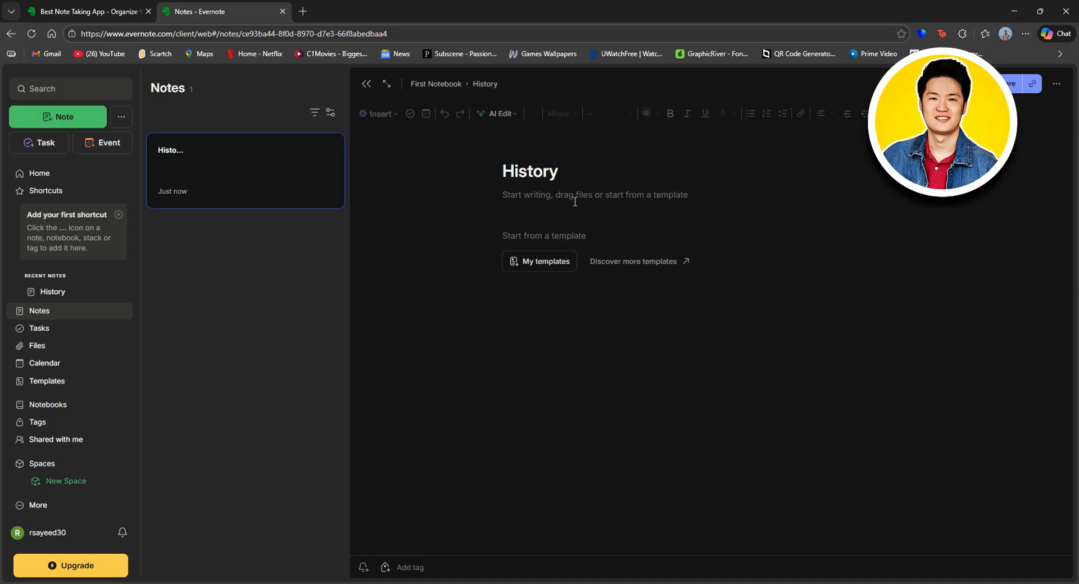
click(606, 201)
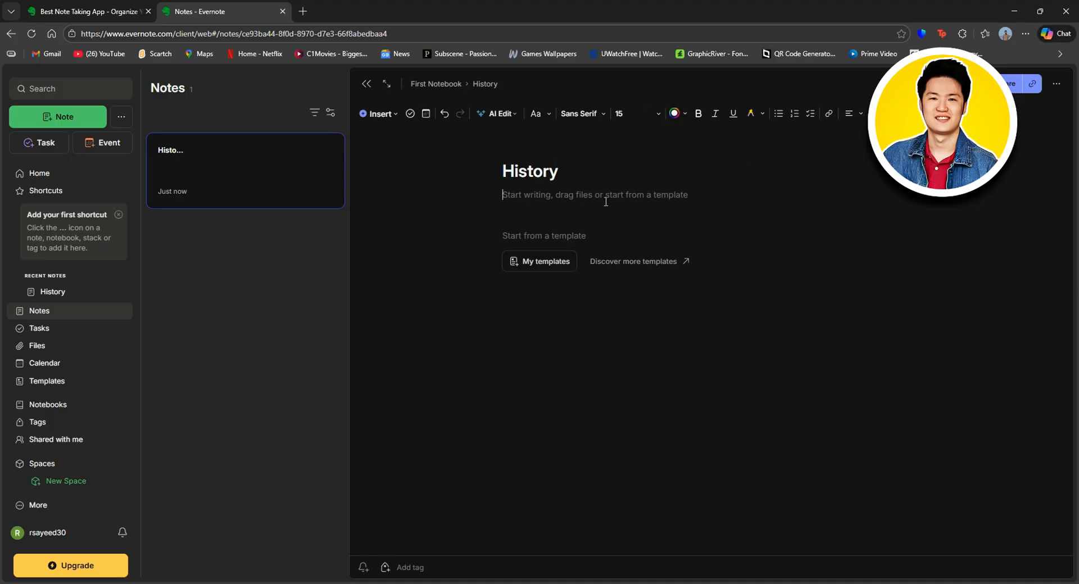
Step: Add a checklist with items 'Revise' and 'Assignment', then tick both off
click(810, 114)
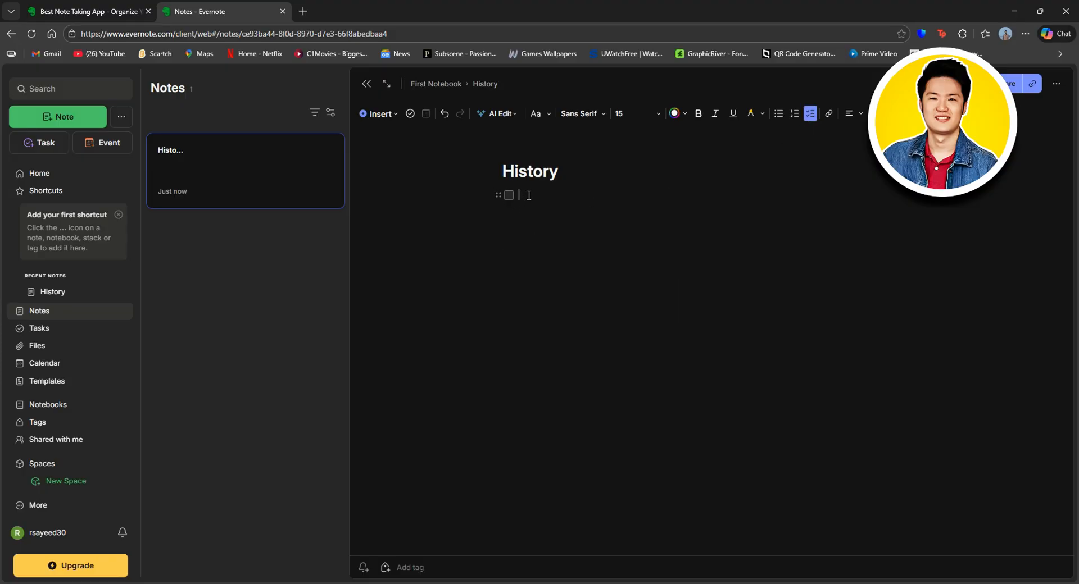
text(Revise)
key(Return)
text(A)
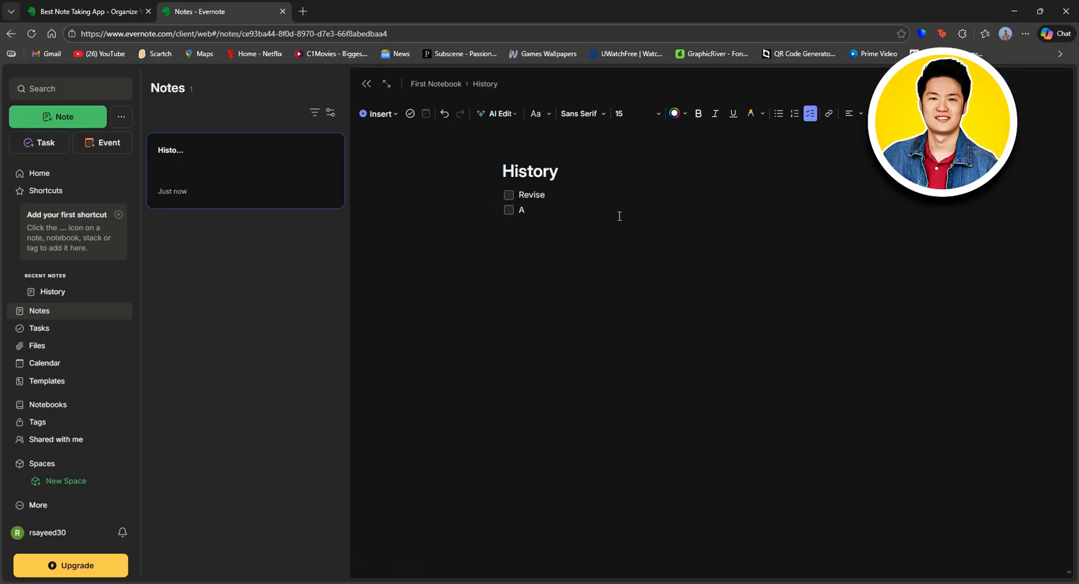
text(ssignment)
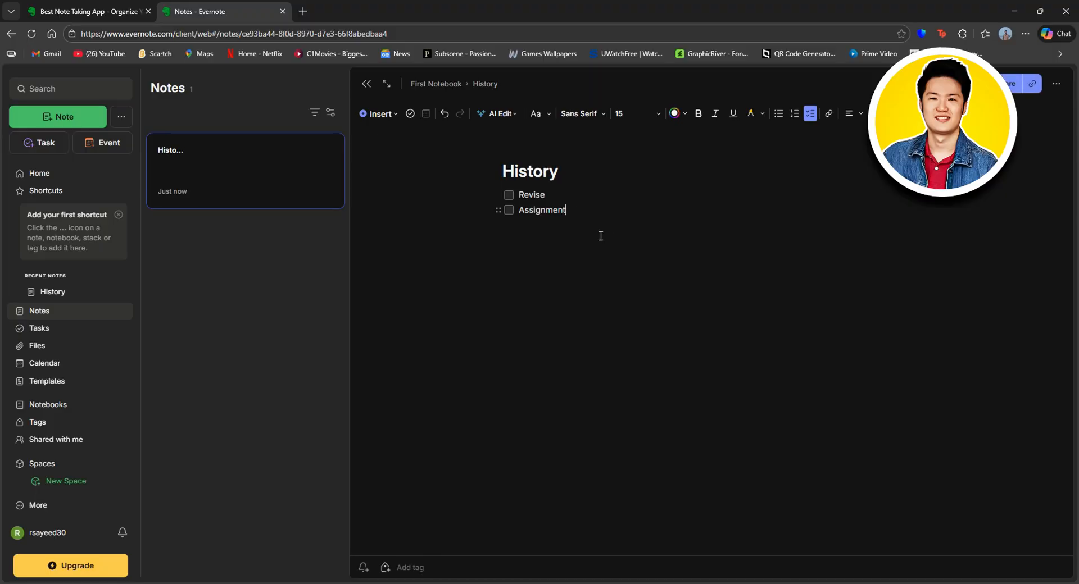
click(509, 195)
click(509, 210)
Step: Untick Revise and Assignment and insert a divider line below the checklist
click(508, 195)
click(509, 210)
click(540, 245)
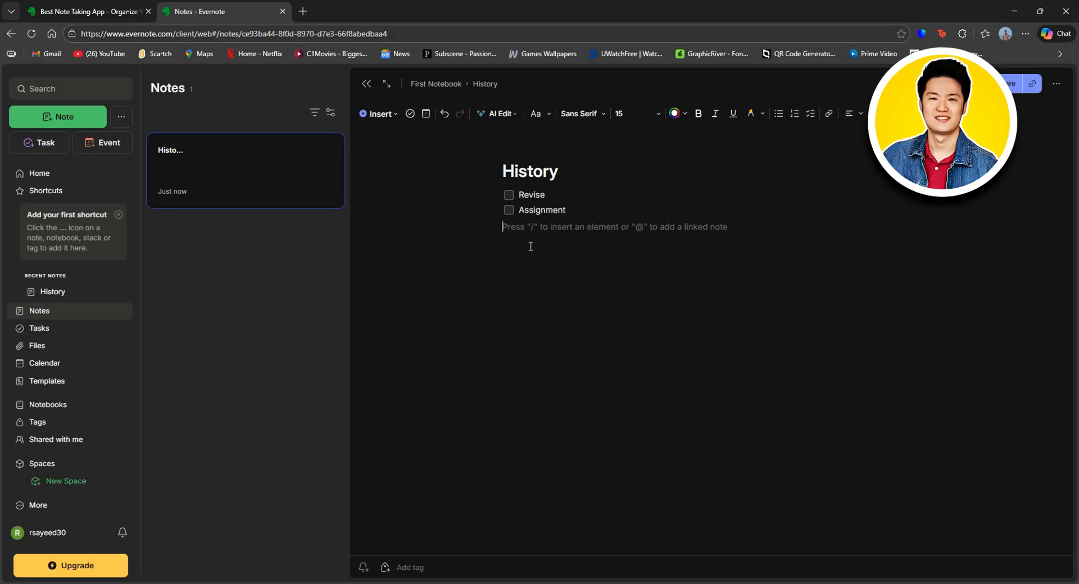
click(376, 114)
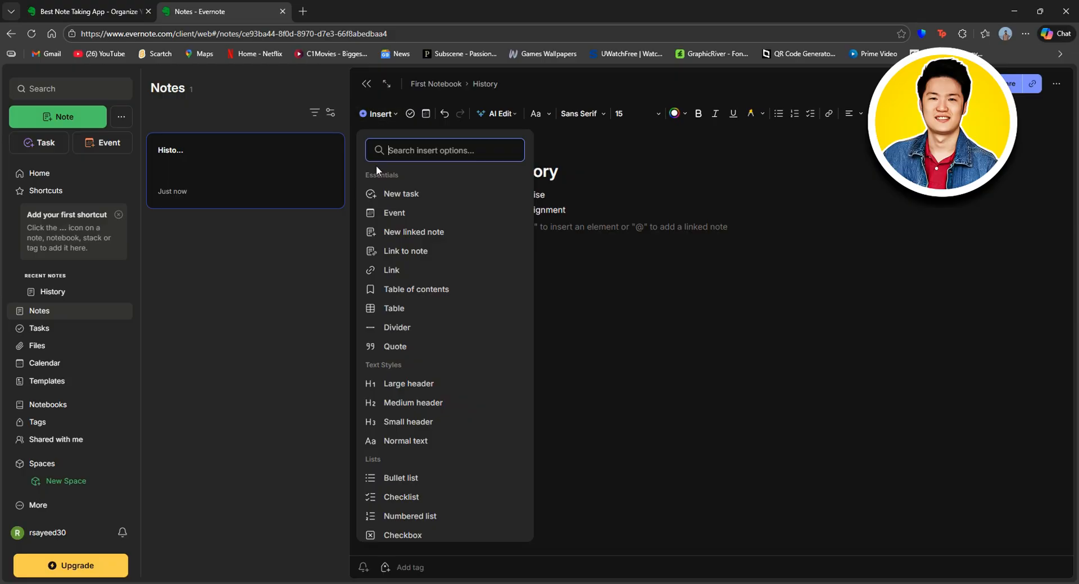
click(400, 327)
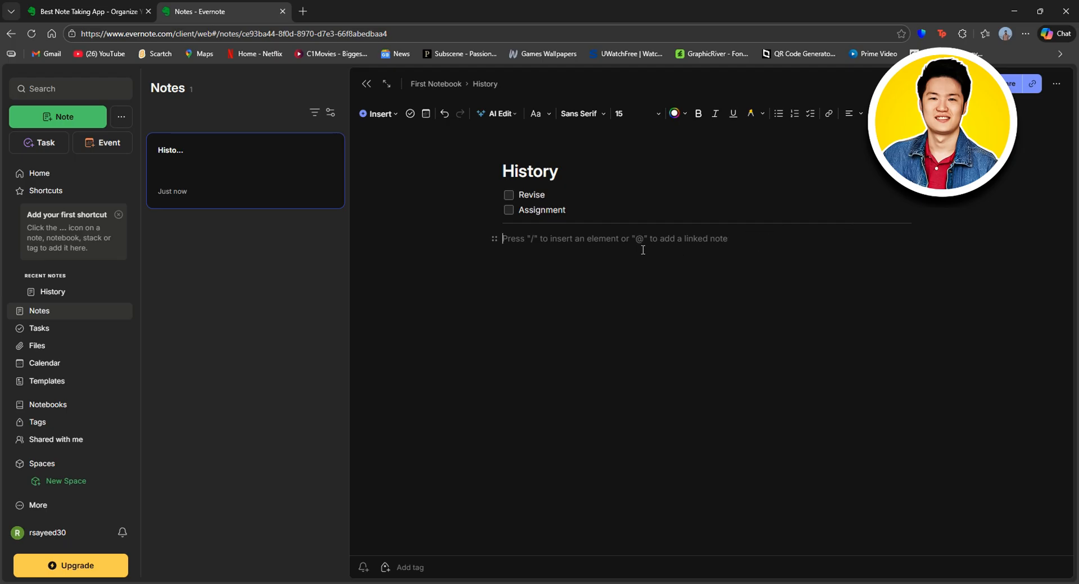
Step: Insert a table below the divider with 'List' and 'Numbers' in its first column
click(377, 114)
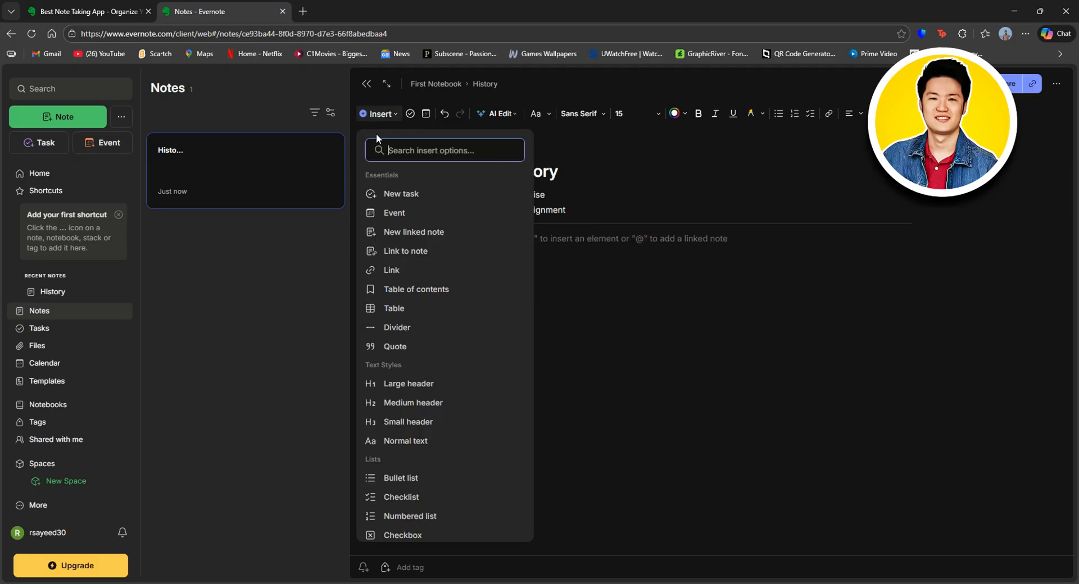
click(397, 308)
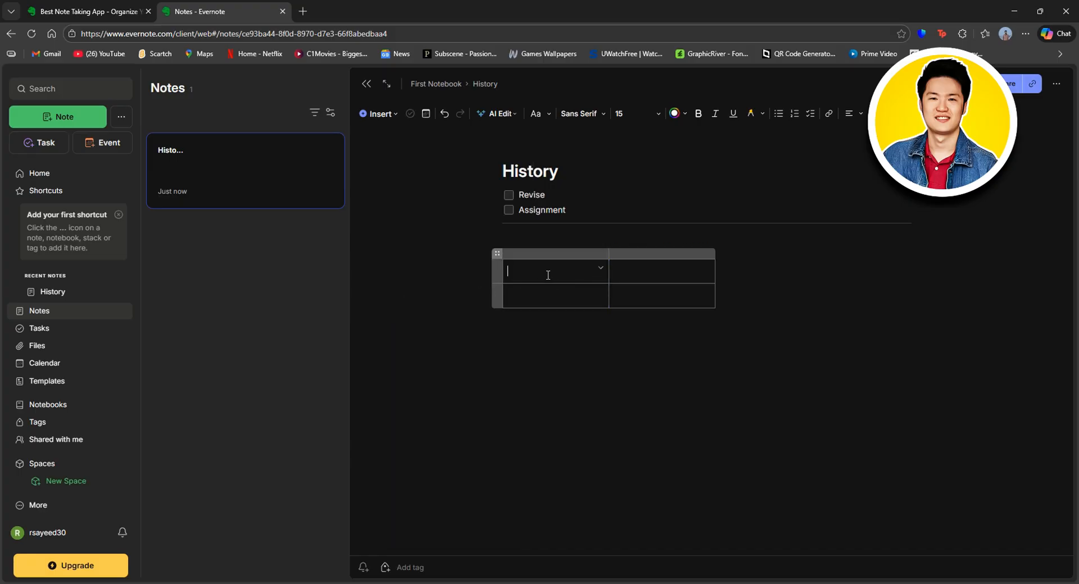
text(List)
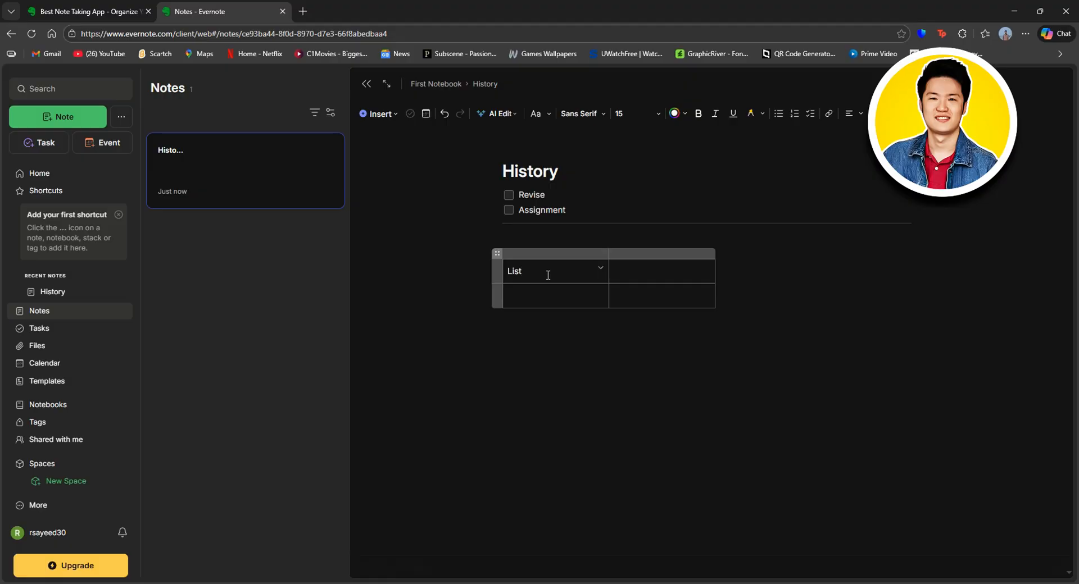
click(545, 294)
text(Number)
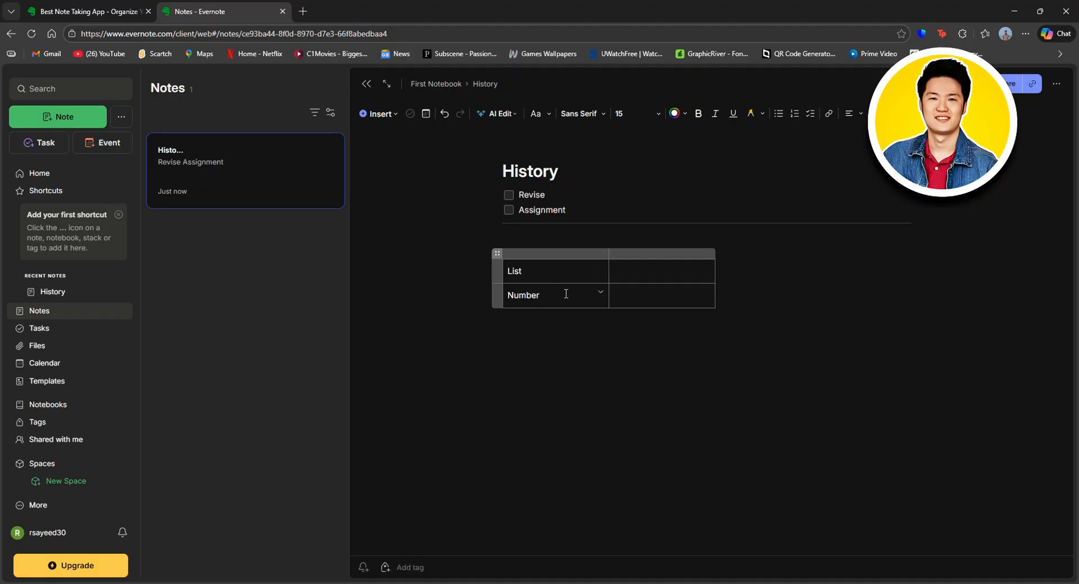
text(s)
Step: Rename 'List' to 'Names' and add two empty columns to the table's left
click(515, 272)
key(Return)
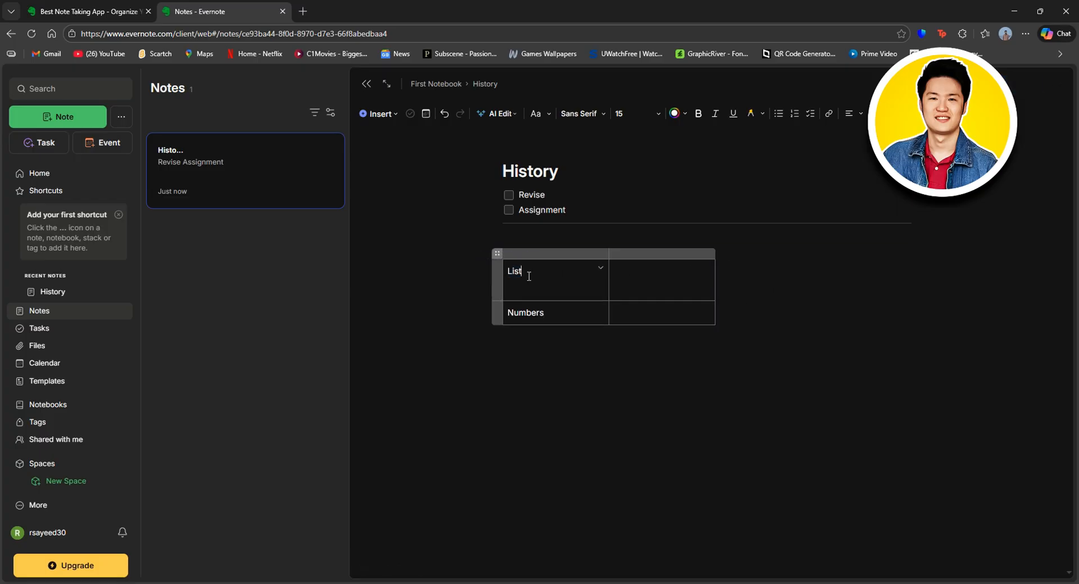
key(ctrl+z)
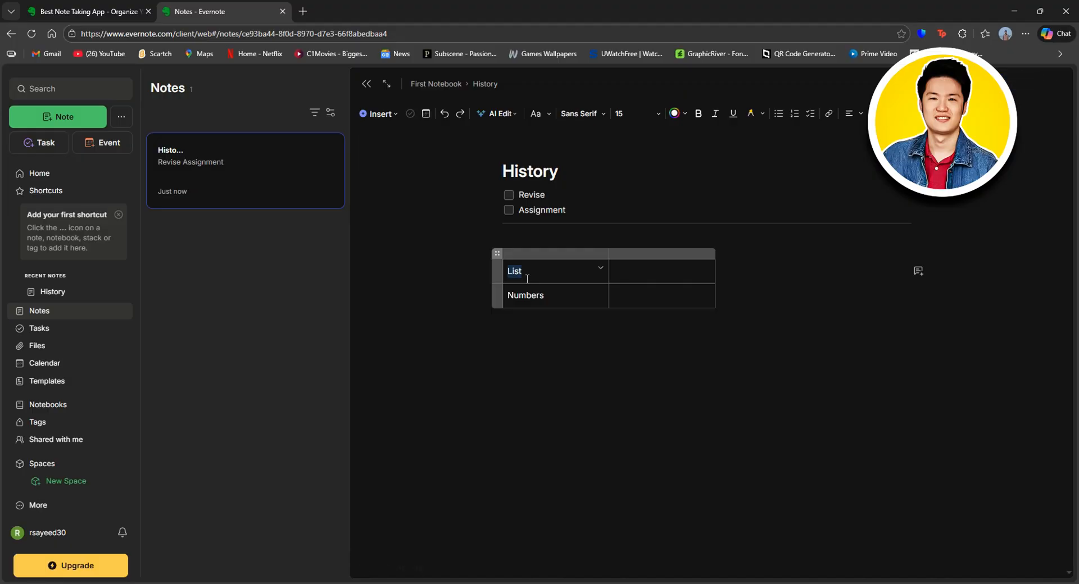
text(Names)
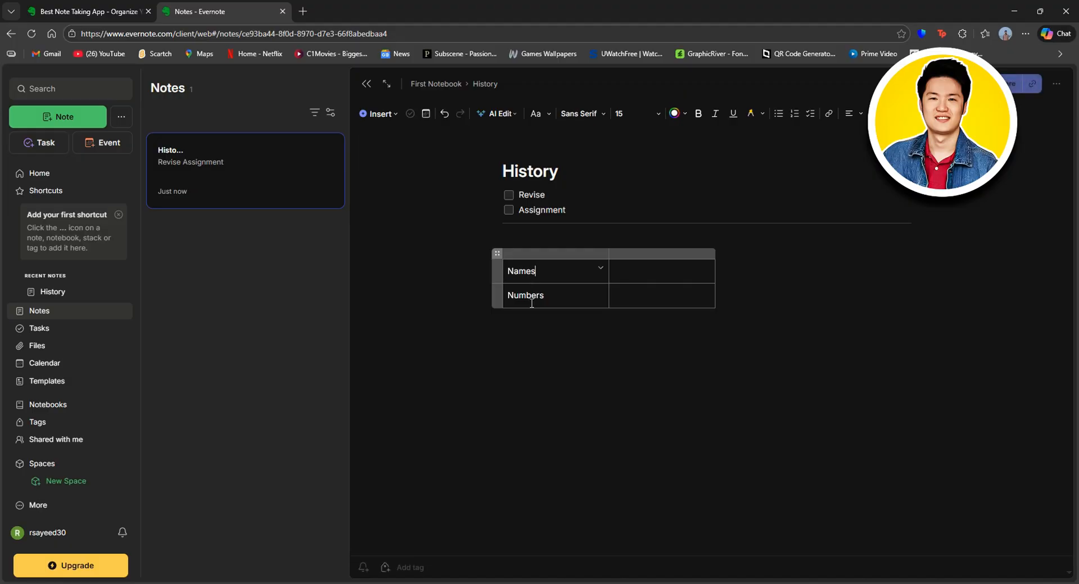
click(564, 296)
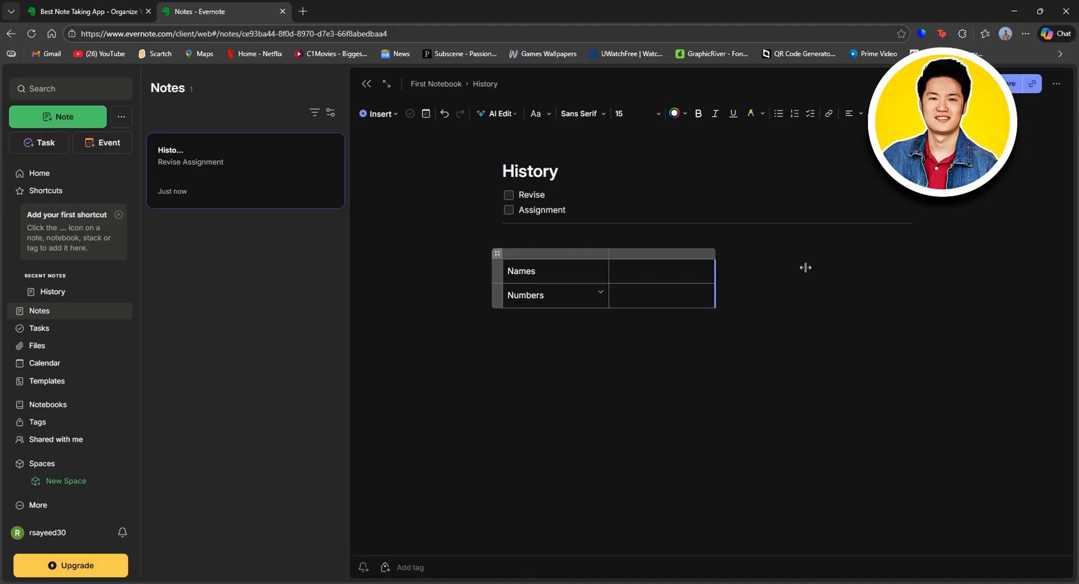
click(503, 247)
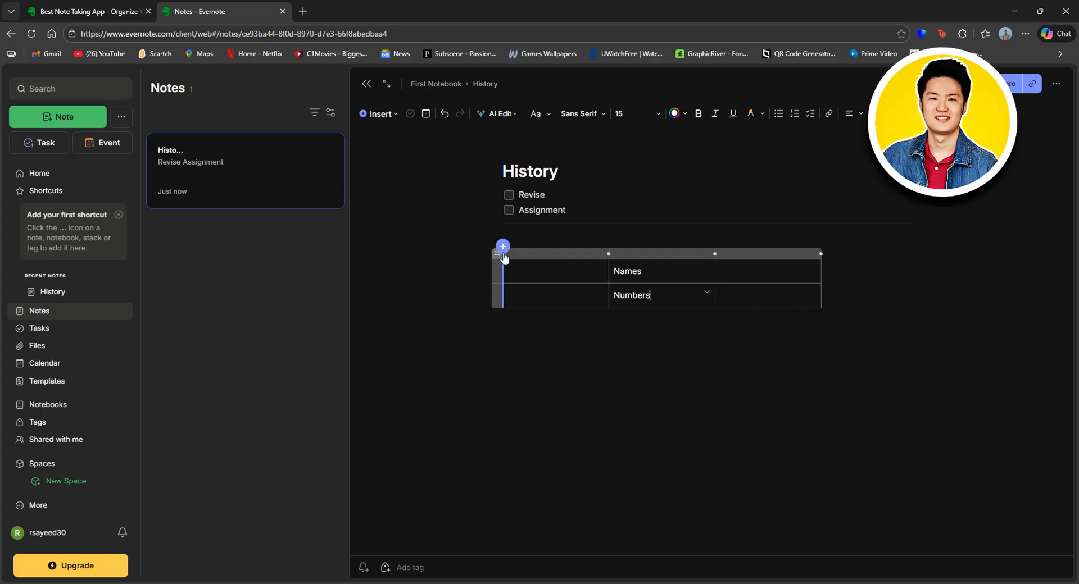
click(503, 247)
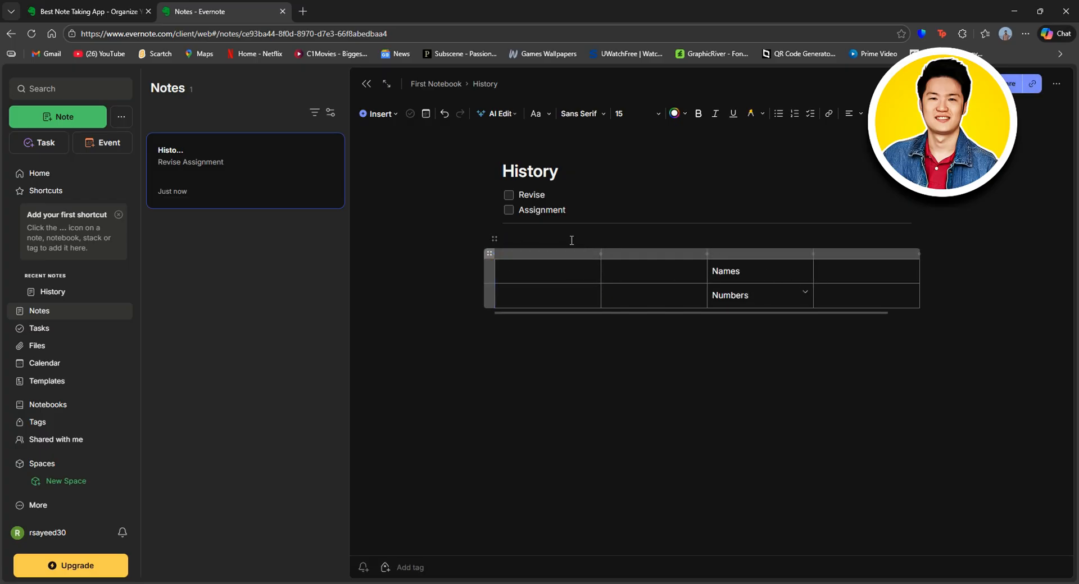
click(375, 115)
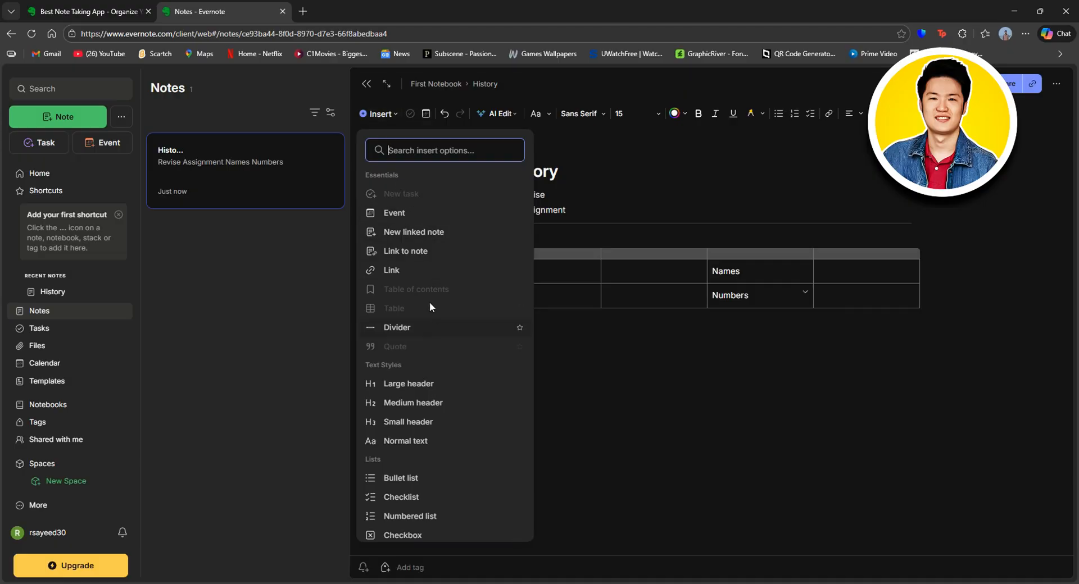
click(409, 329)
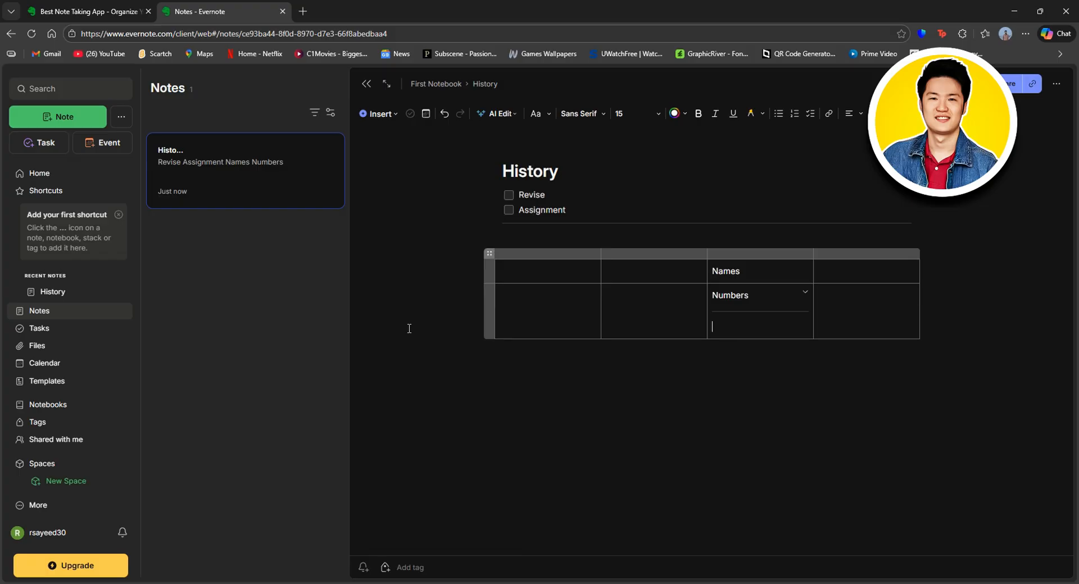
click(575, 368)
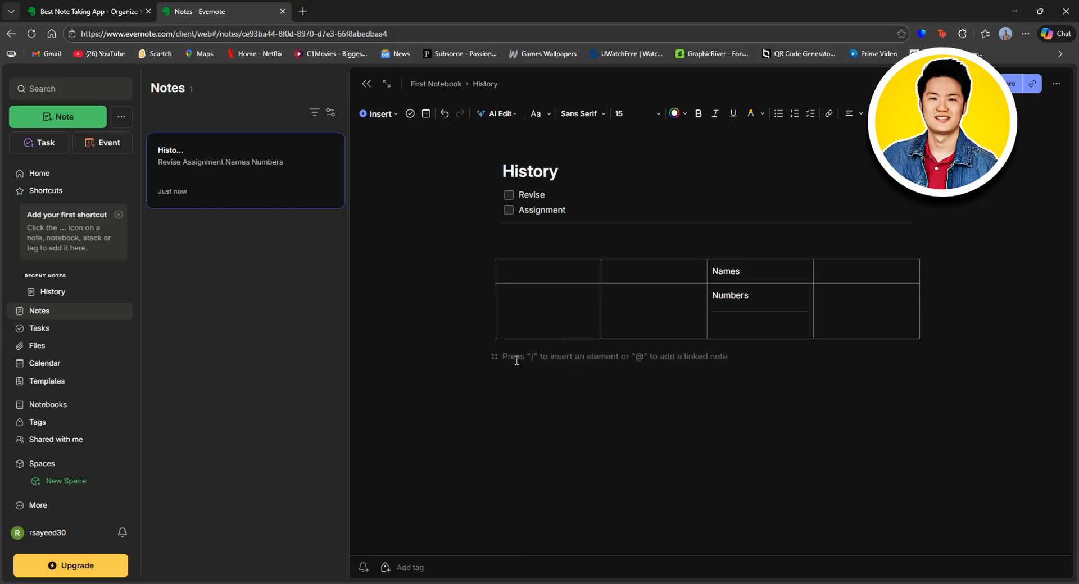
click(741, 309)
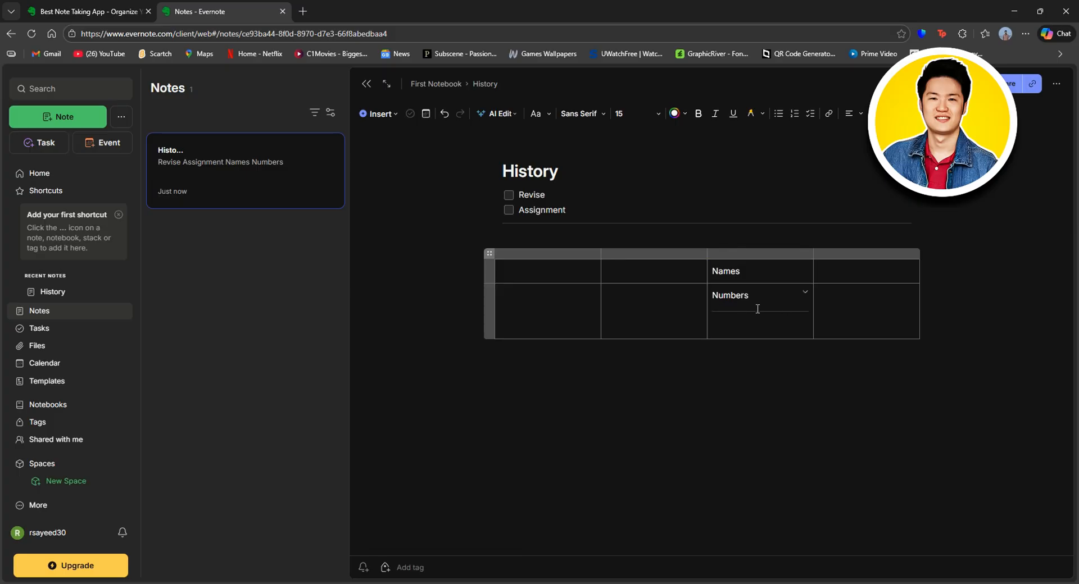
click(624, 360)
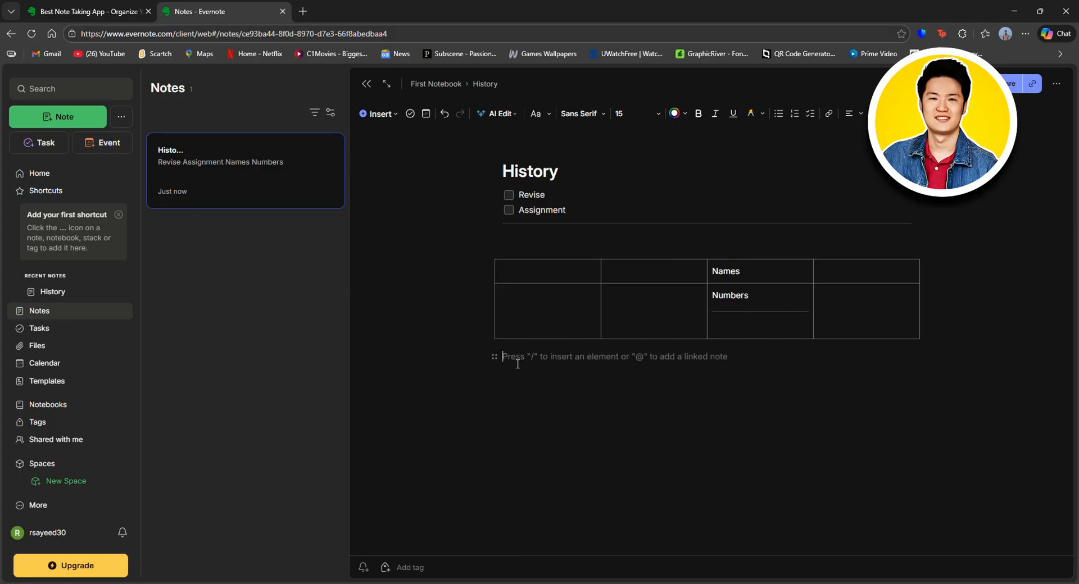
click(378, 114)
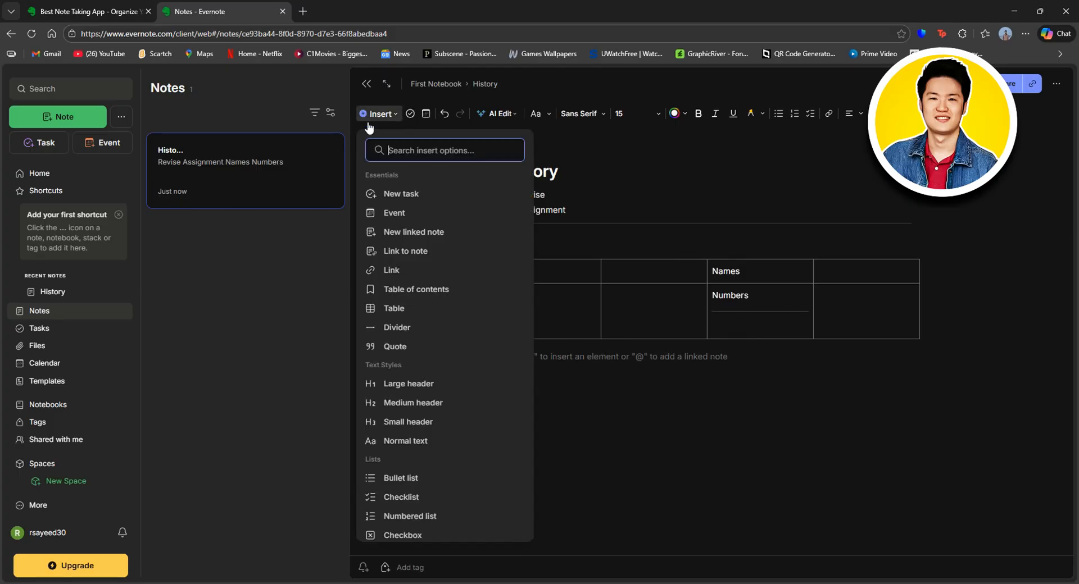
click(397, 327)
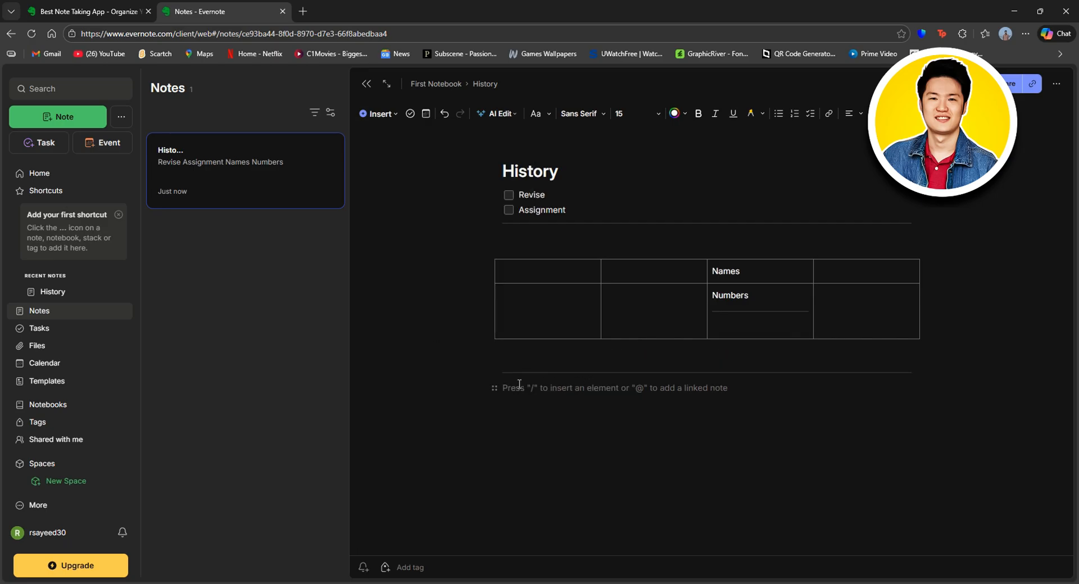
click(382, 115)
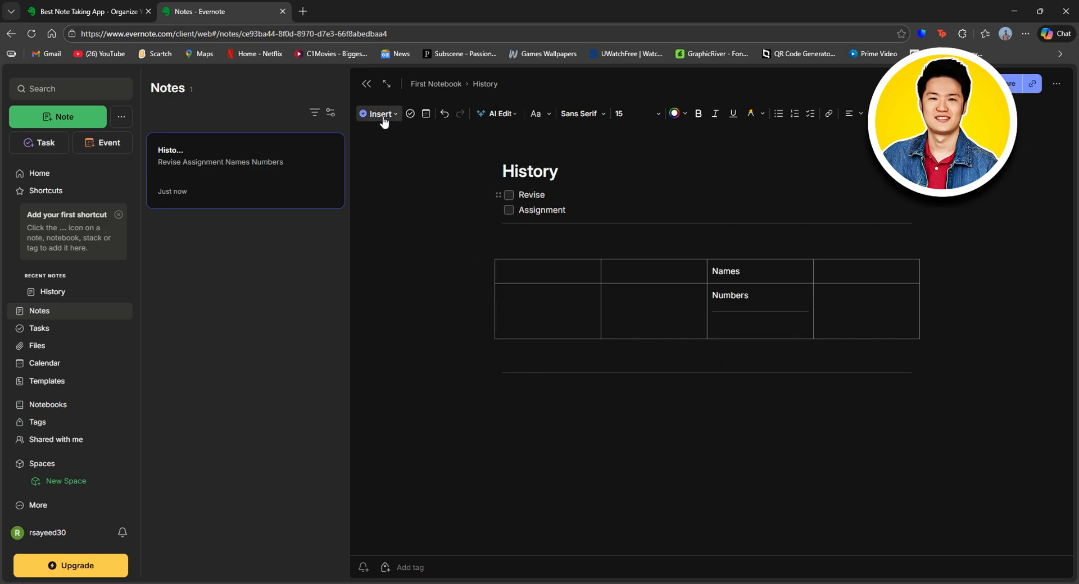
click(375, 272)
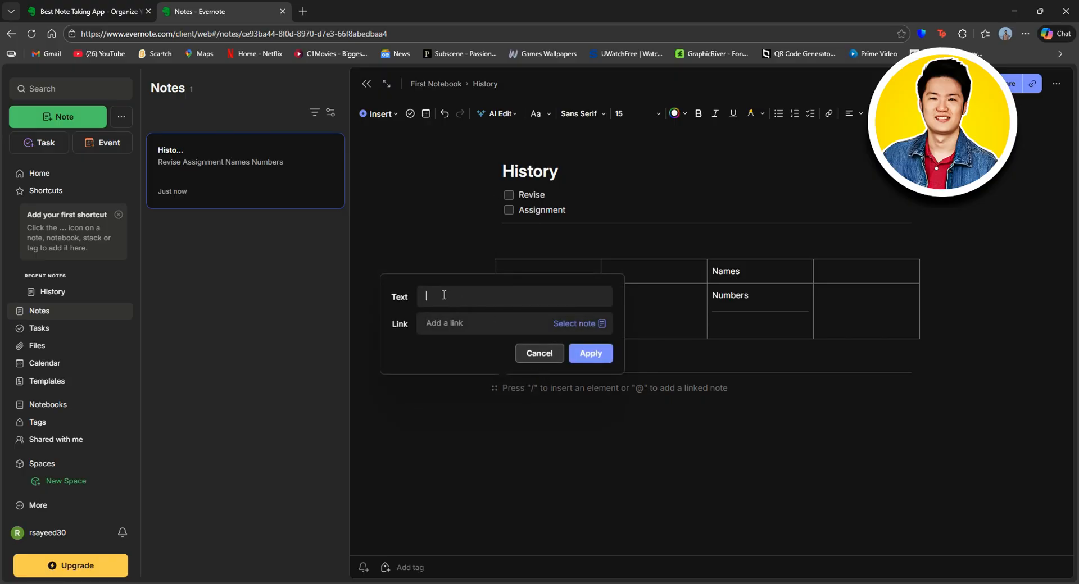
text(Website)
click(448, 315)
click(591, 354)
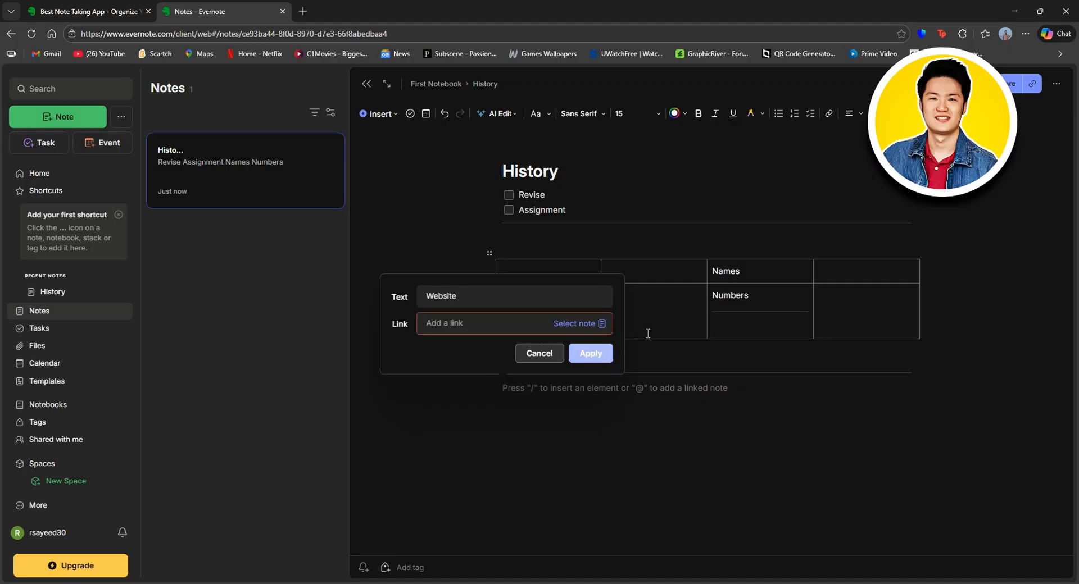
click(559, 354)
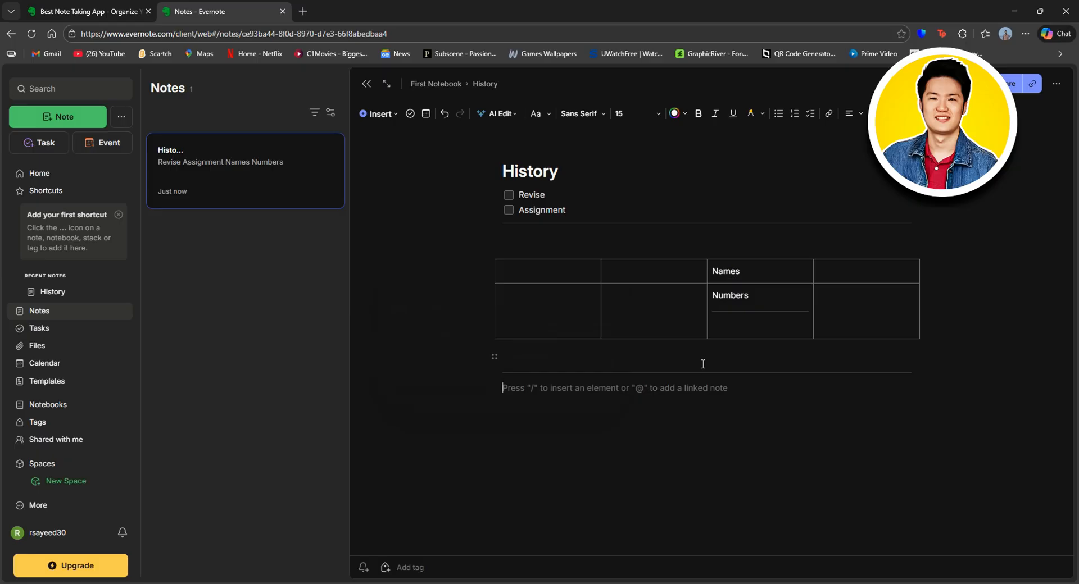
Step: Type 'Welcome!!' below the table and highlight it in yellow
text(Welco)
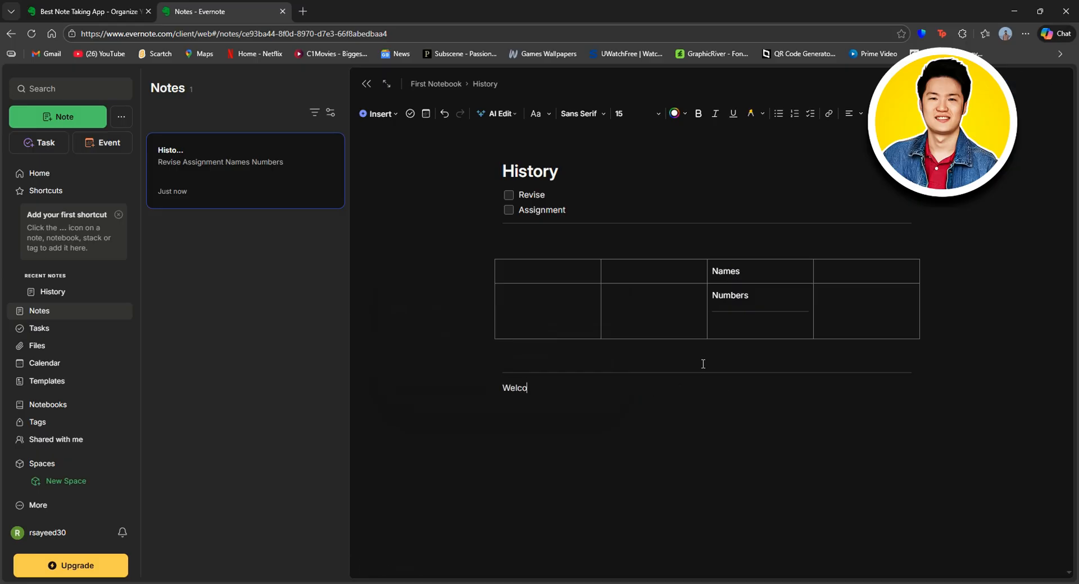
text(me!!)
drag(579, 387, 493, 389)
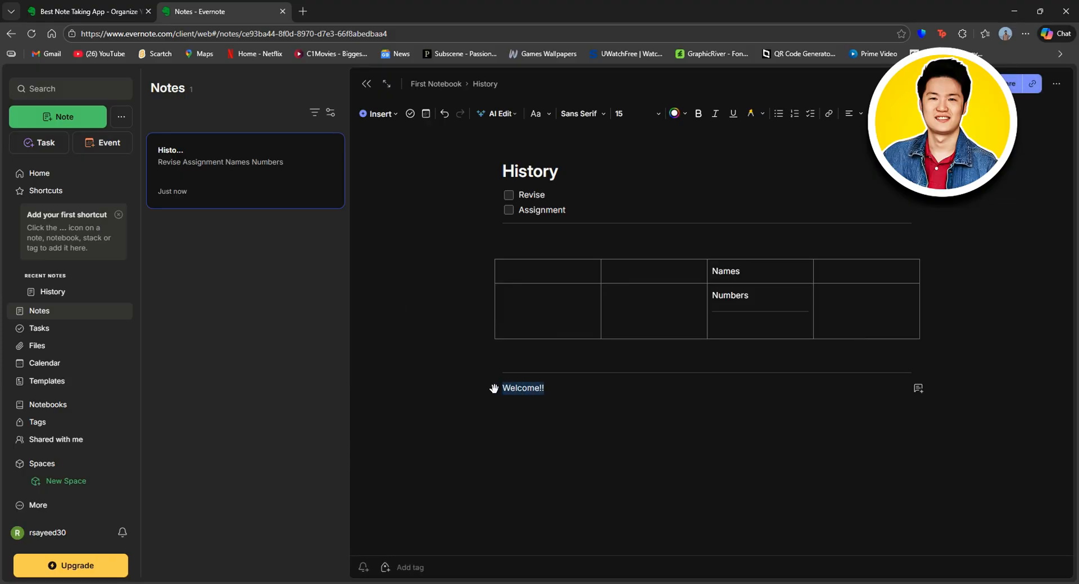
click(751, 115)
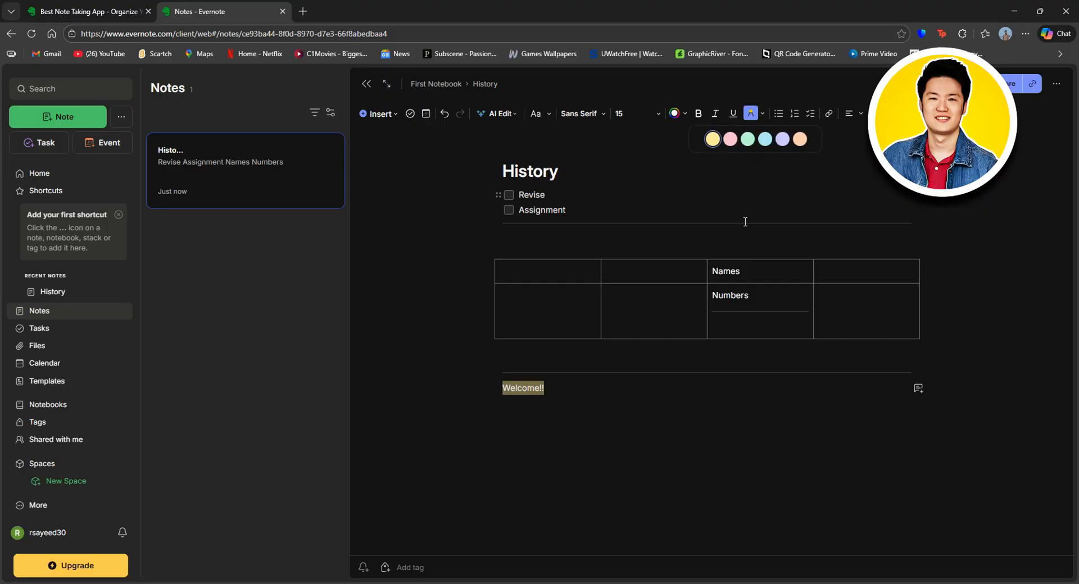
click(577, 397)
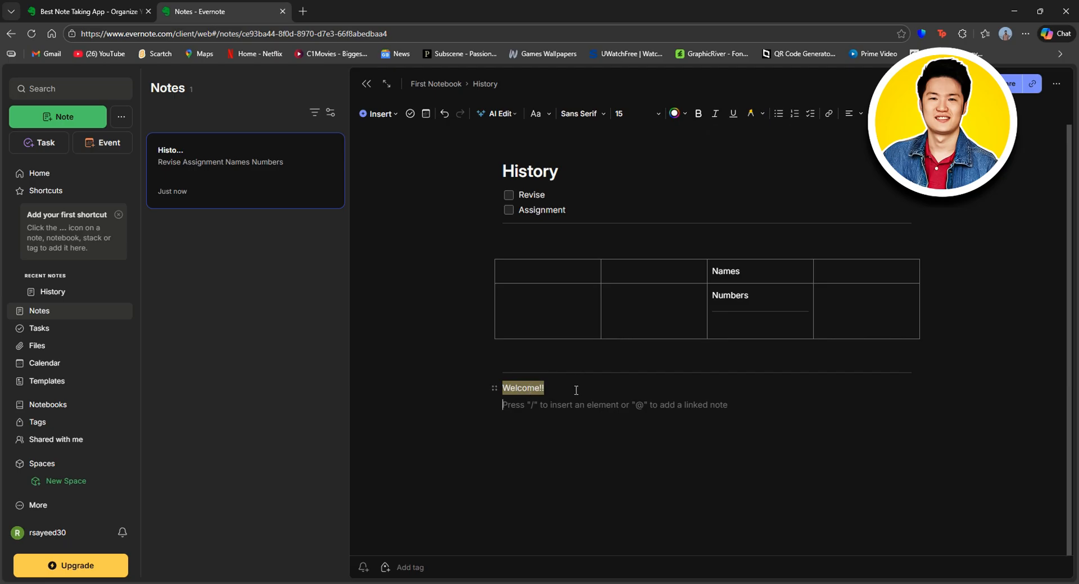
Step: Set the Revise and Assignment checklist items to the Slab Serif font
click(550, 175)
drag(566, 176, 519, 195)
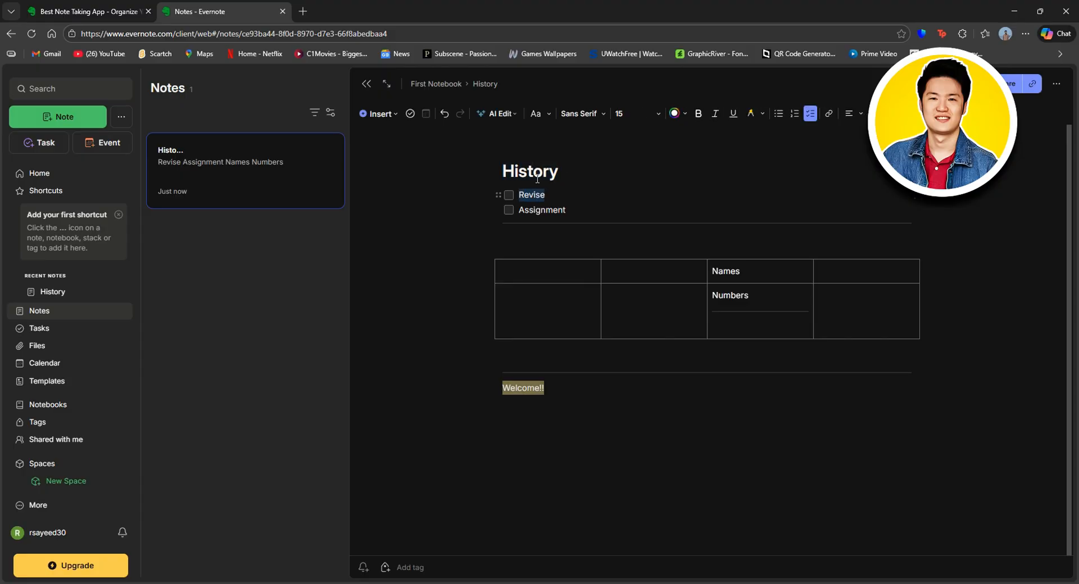
click(540, 113)
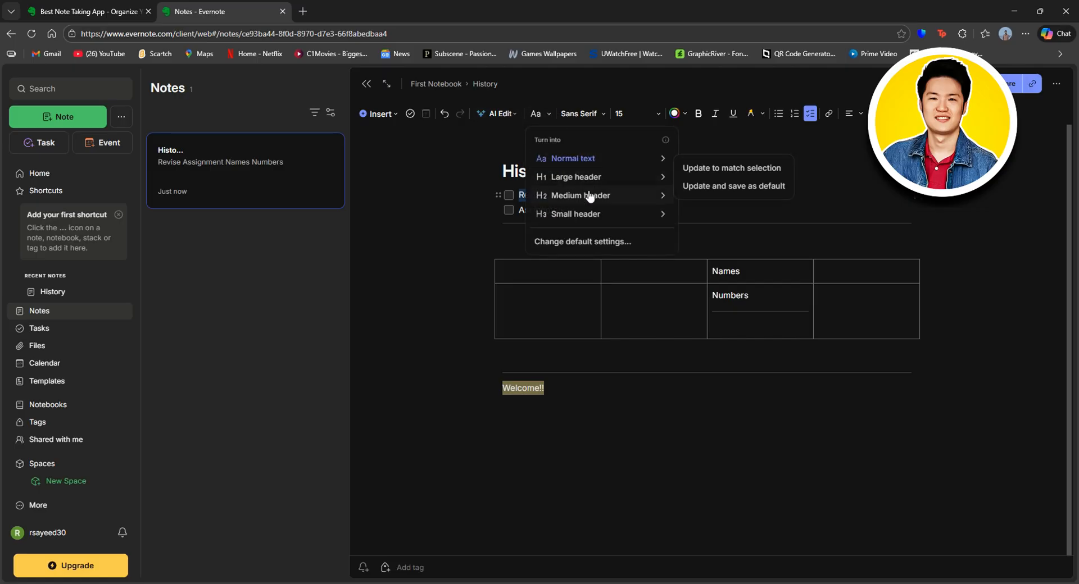
click(603, 114)
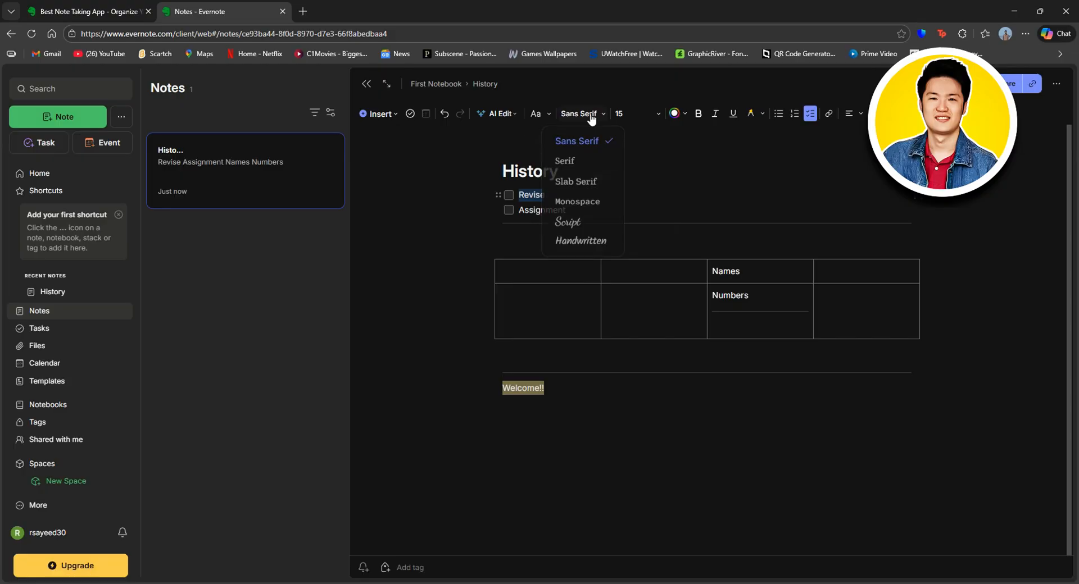
click(587, 181)
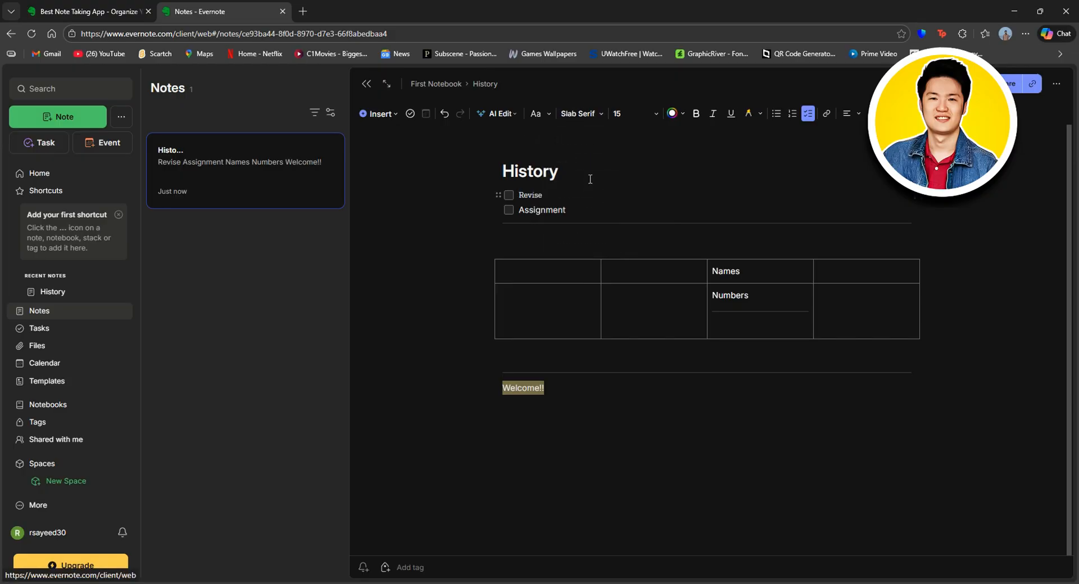
double_click(539, 209)
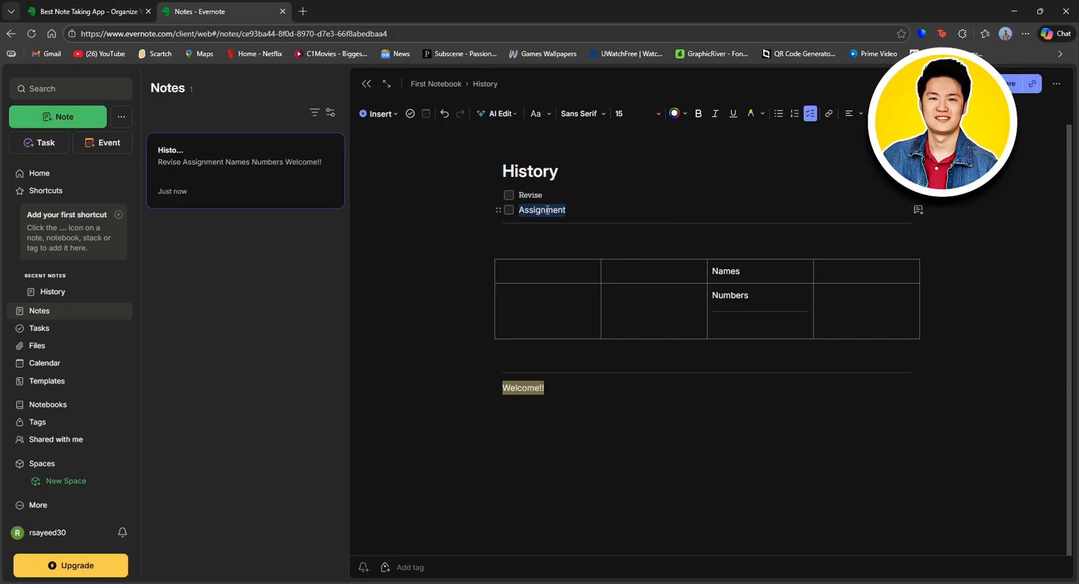
click(583, 114)
click(586, 180)
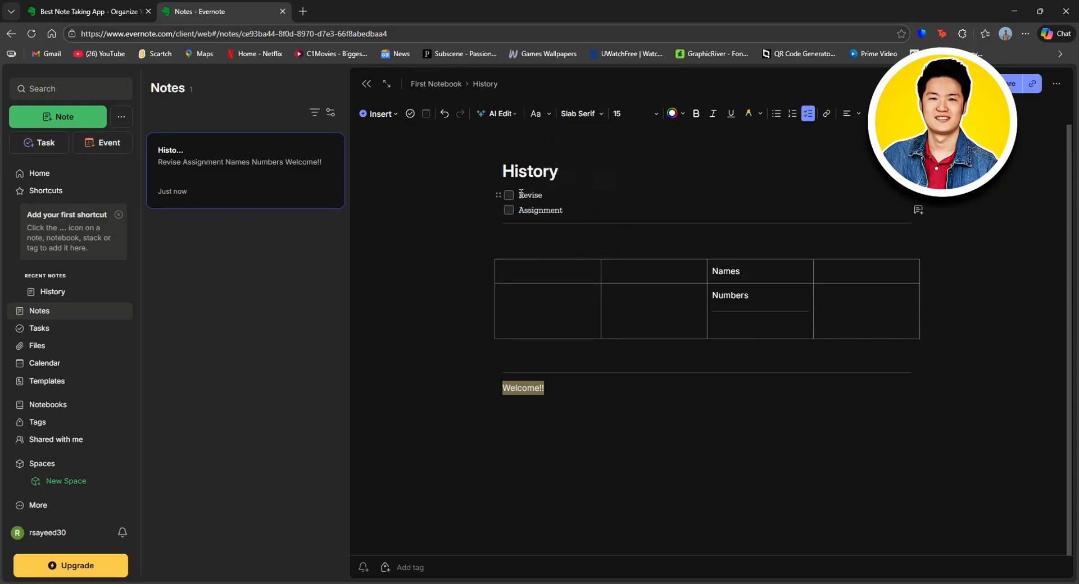
Step: Make both checklist items size 18, yellow and bold
drag(520, 195, 563, 211)
click(637, 112)
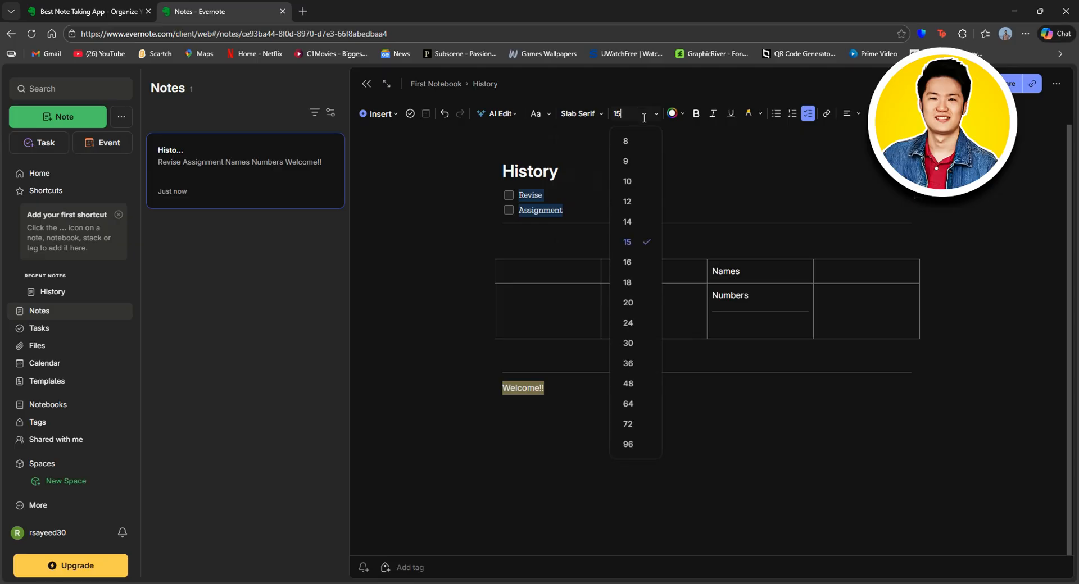
click(637, 274)
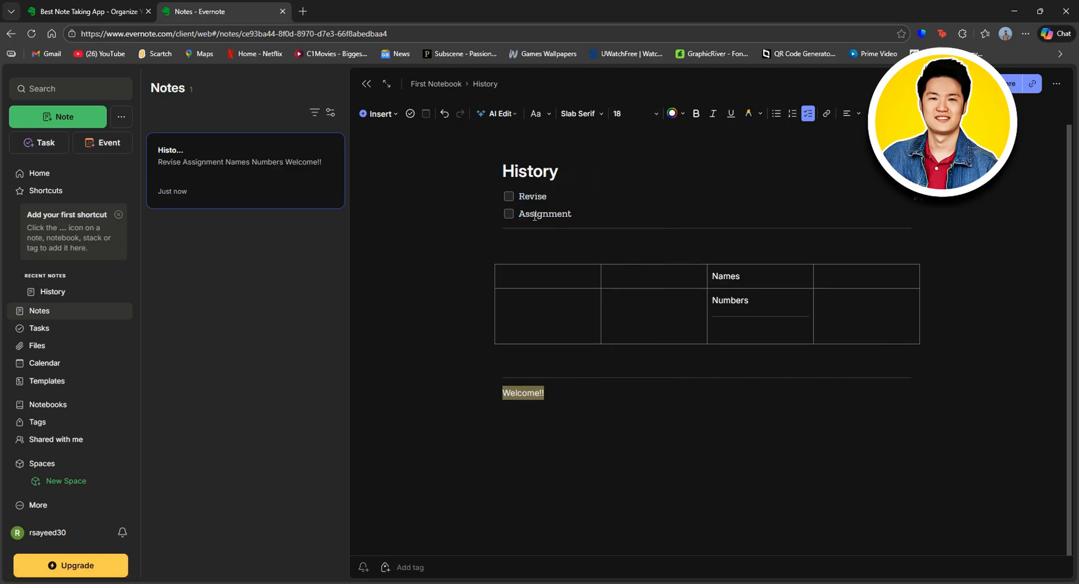
drag(520, 195, 576, 213)
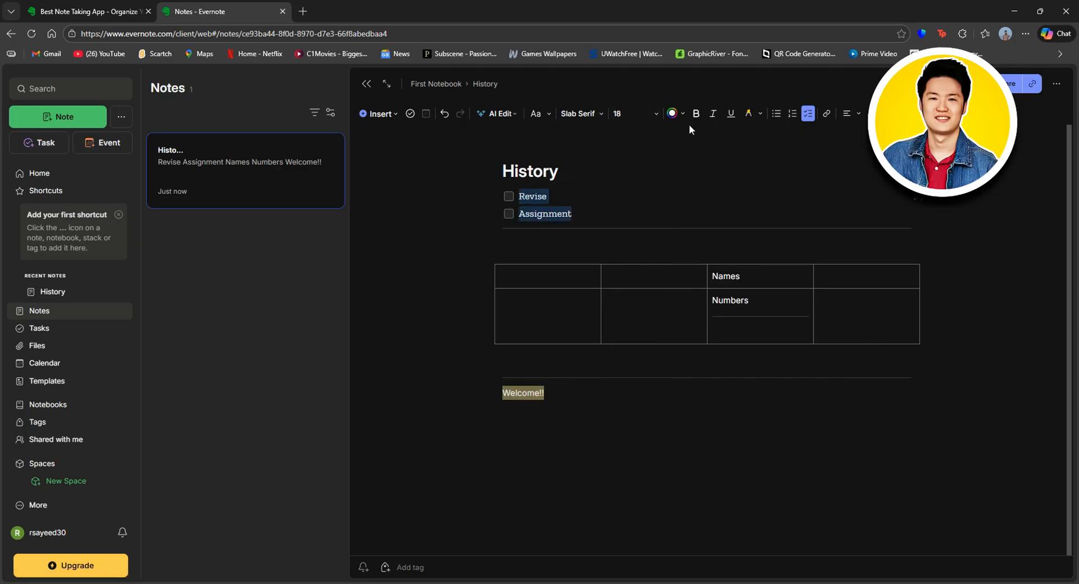
click(673, 115)
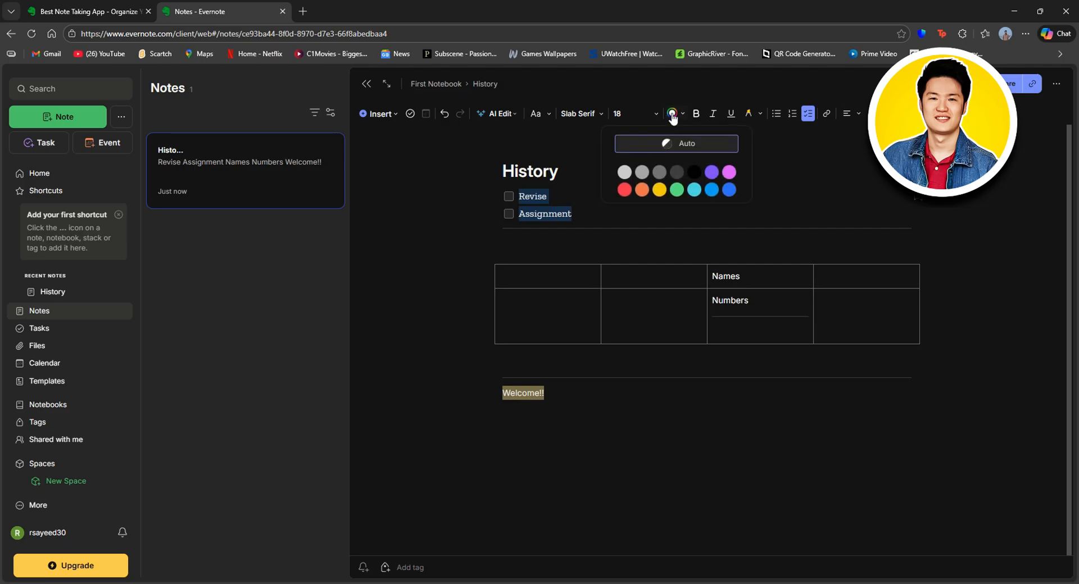
click(712, 172)
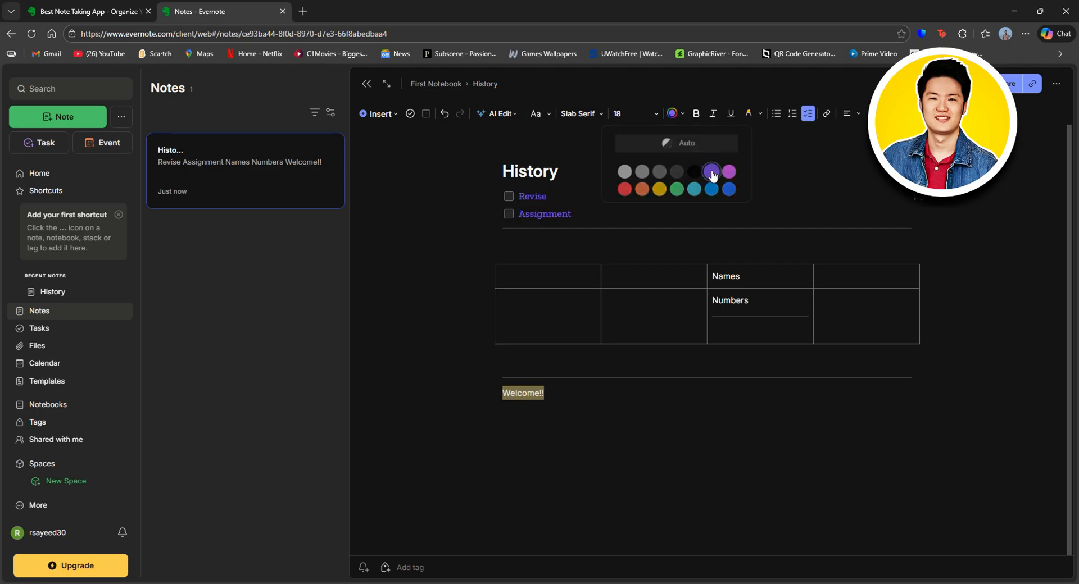
click(679, 114)
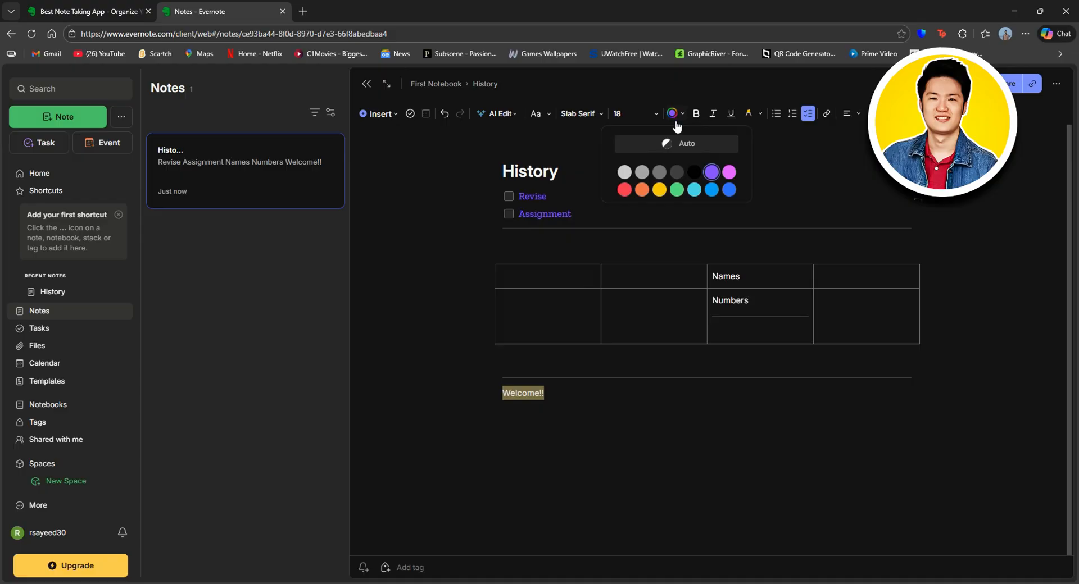
click(659, 189)
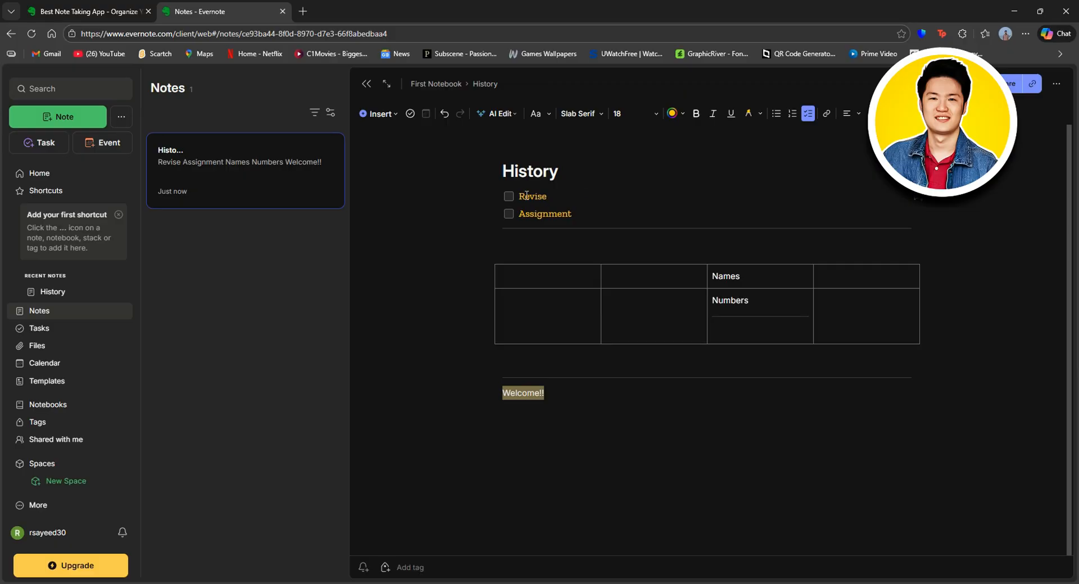
drag(518, 196, 573, 216)
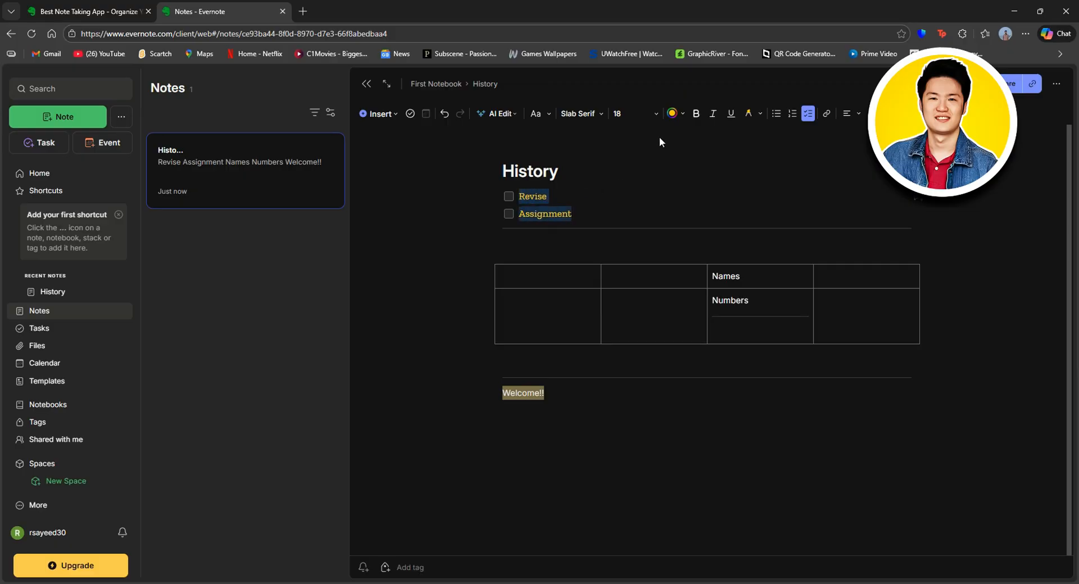
click(700, 113)
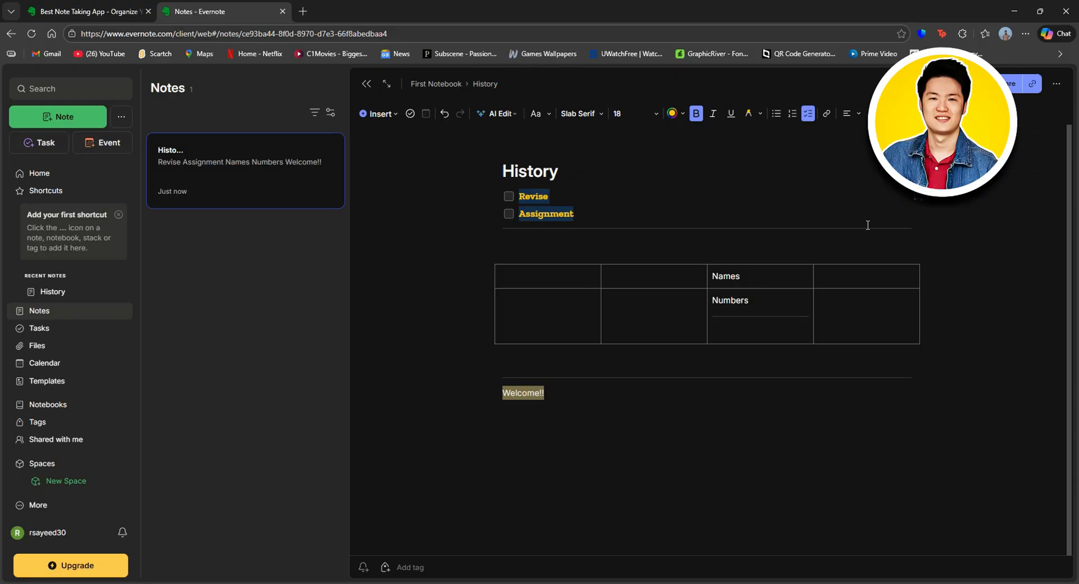
click(608, 411)
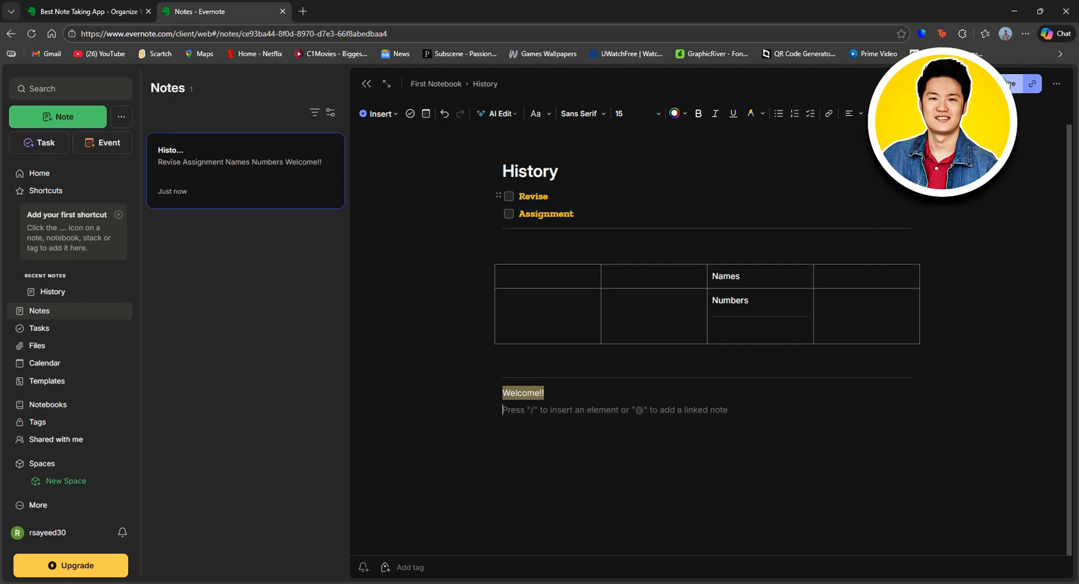
Step: Make the History note viewable by anyone with the link and copy its share link
click(1012, 84)
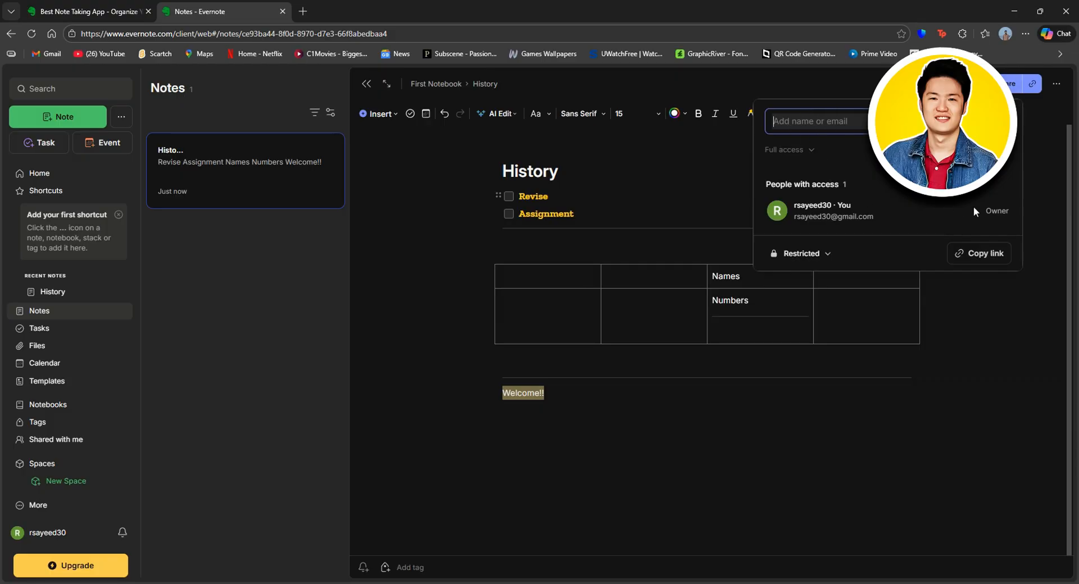
click(816, 252)
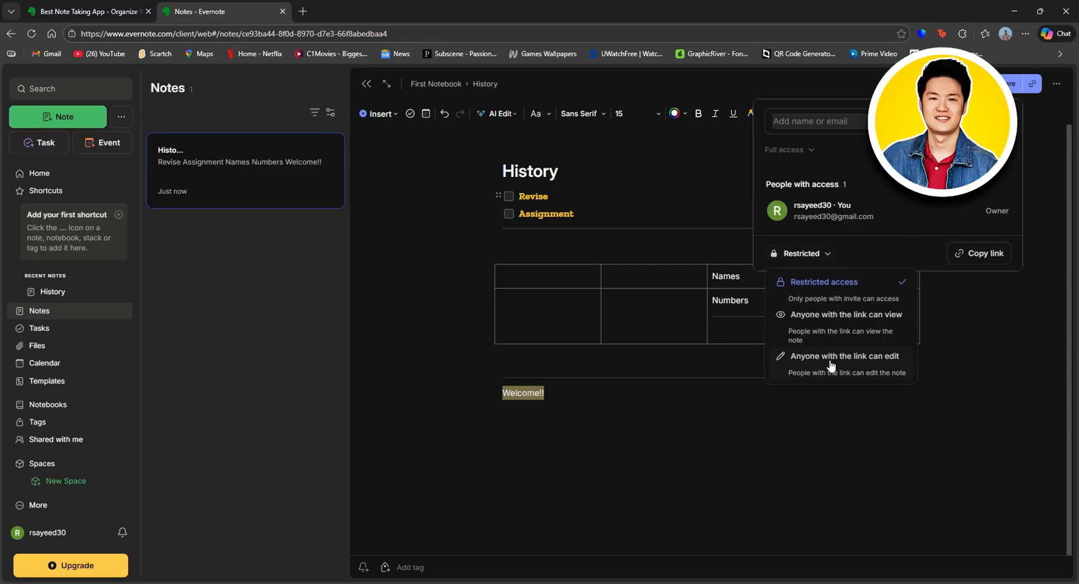
click(868, 321)
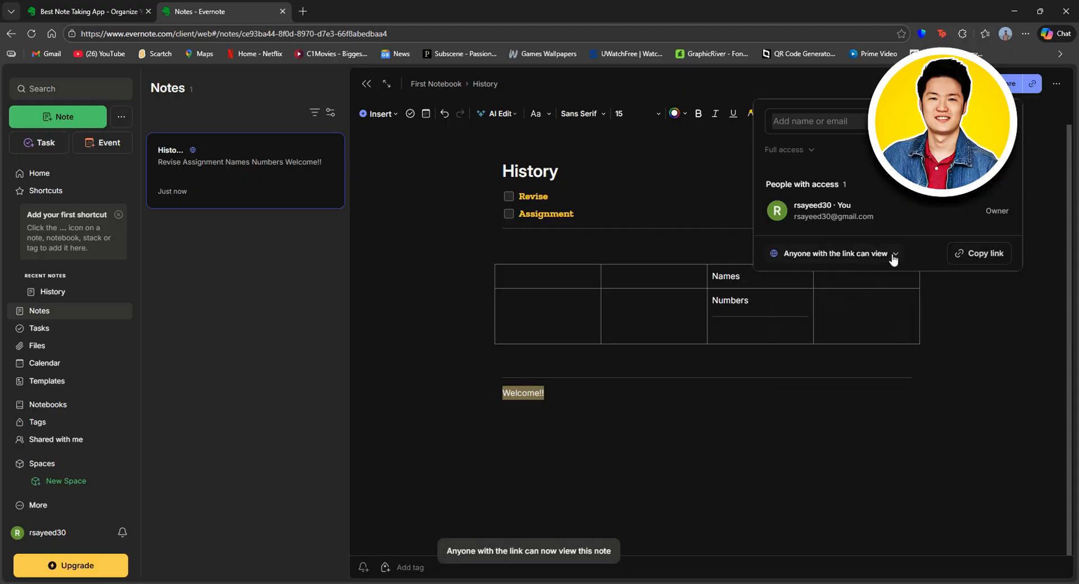
click(977, 254)
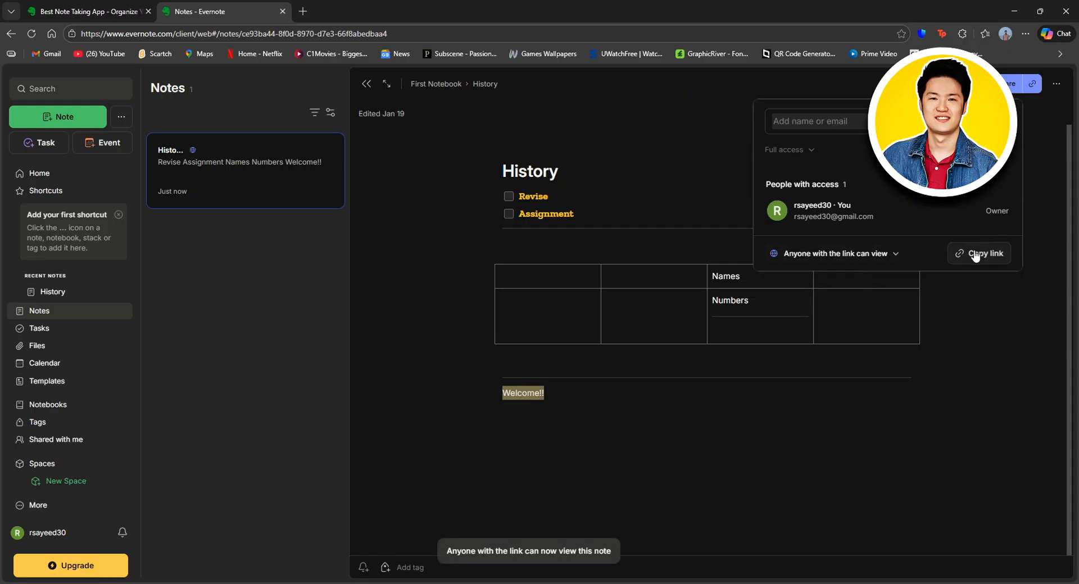
click(1041, 250)
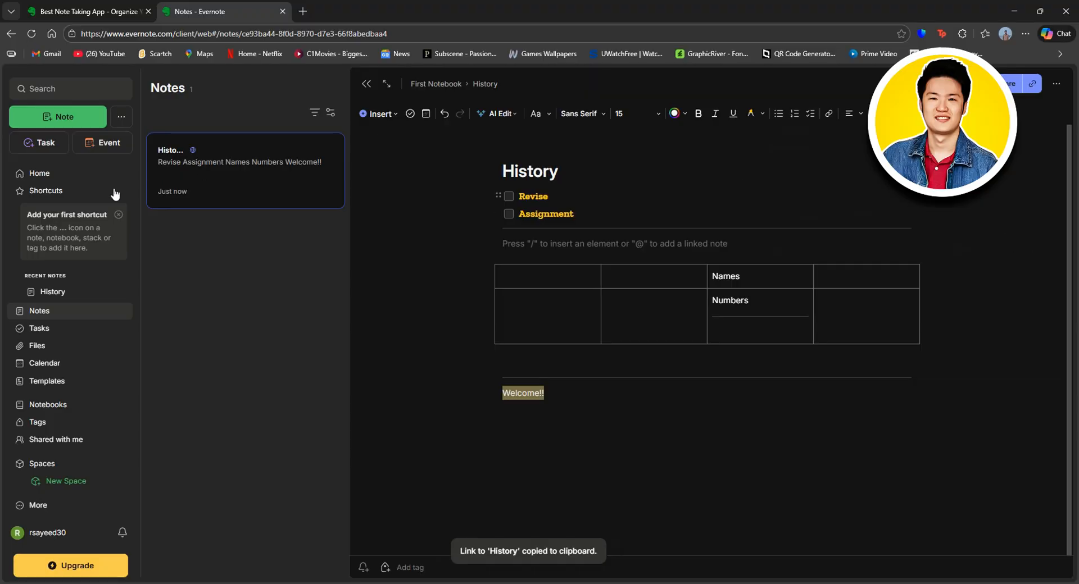
Step: Go to Home, collapse the shortcuts and recent notes section, then show the empty Tasks page
click(54, 179)
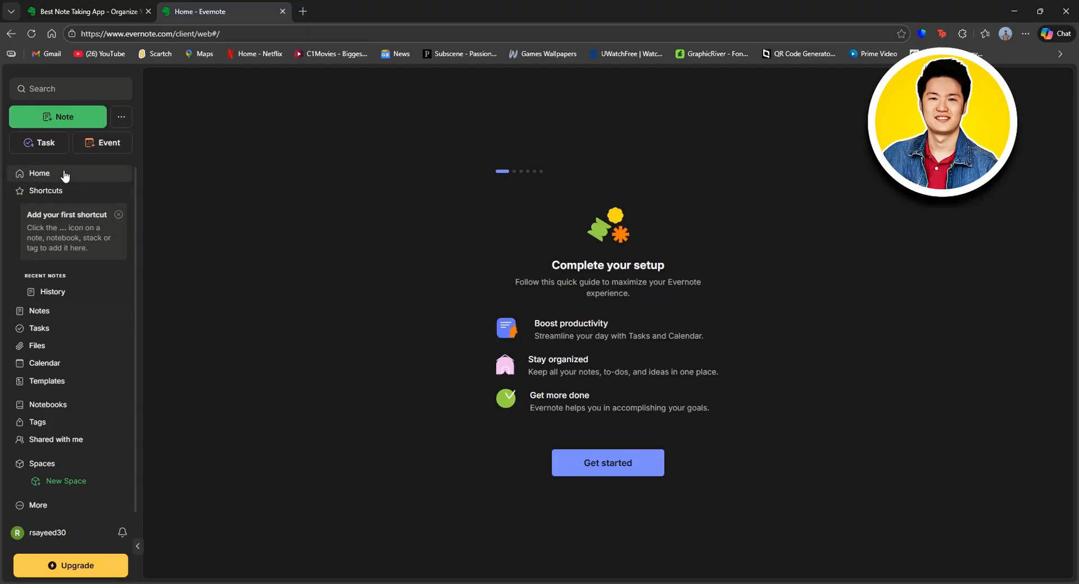
click(118, 215)
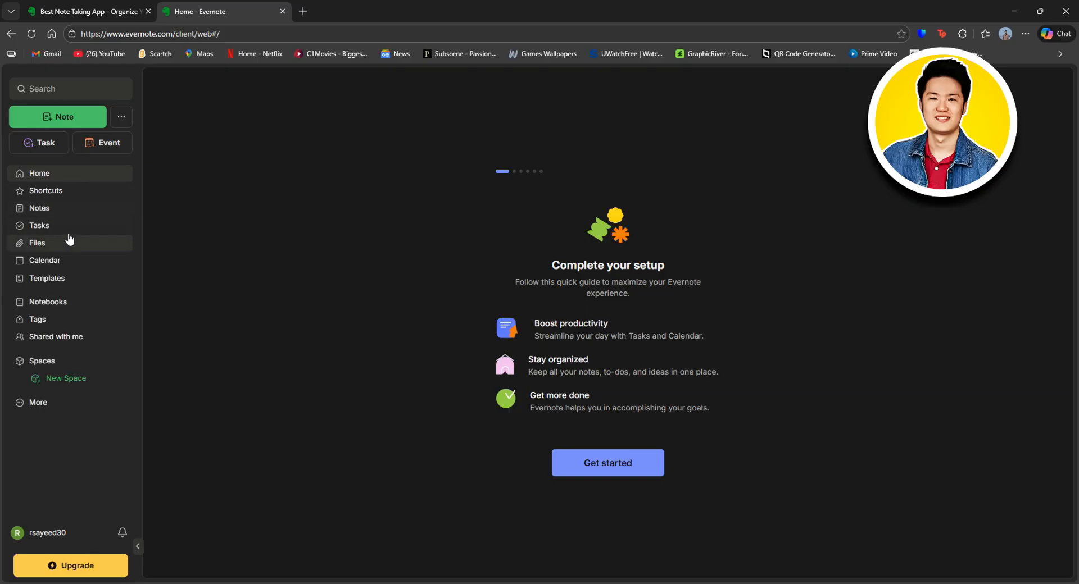
click(66, 225)
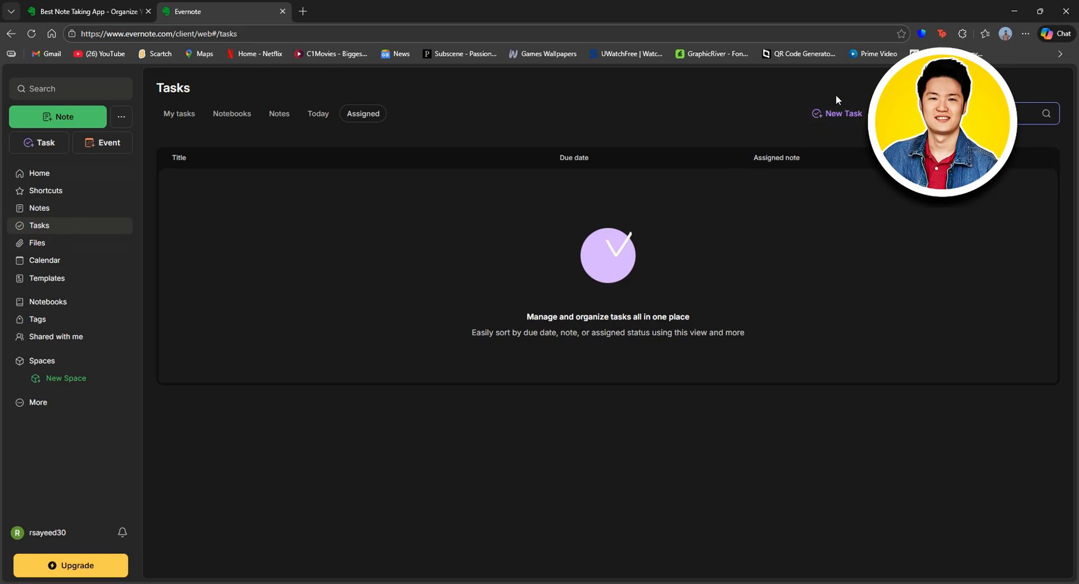
Step: Start a task titled 'Task 1', described 'New Assignment', due tomorrow with a 9:00 AM reminder
click(826, 114)
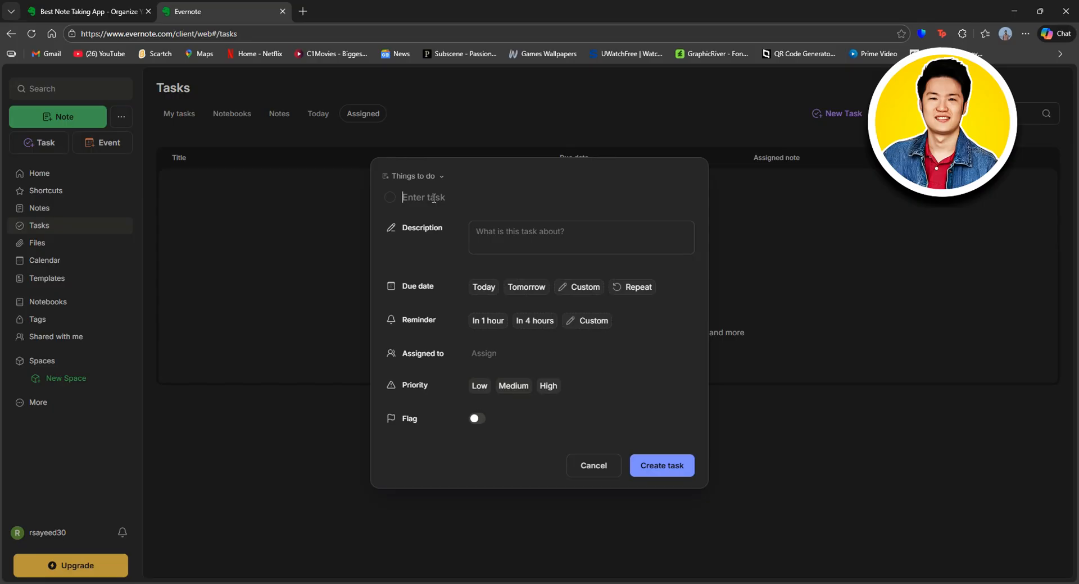
text(Task 1)
click(504, 232)
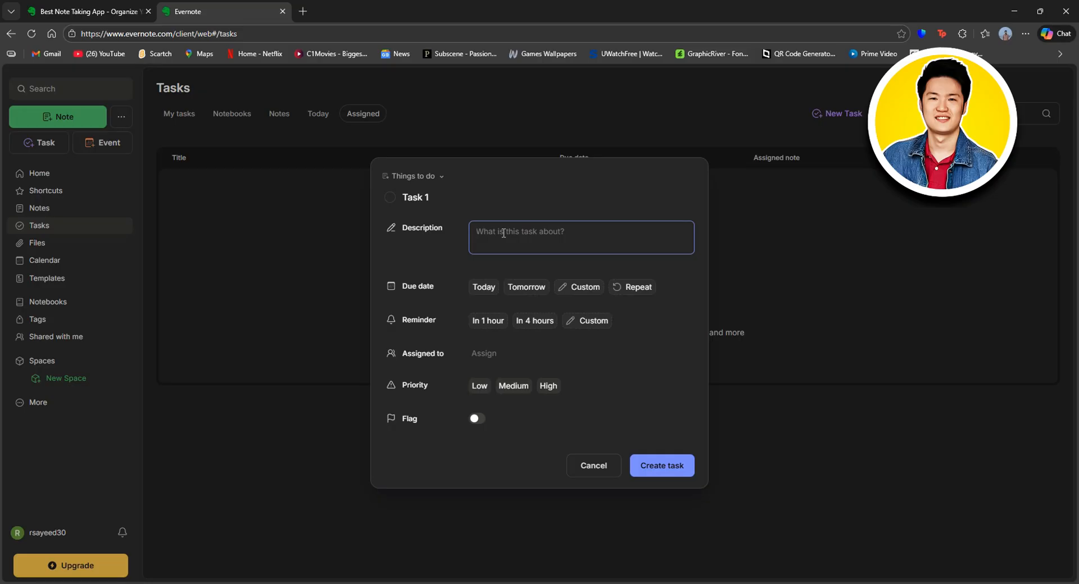
text(New Assignment)
click(531, 289)
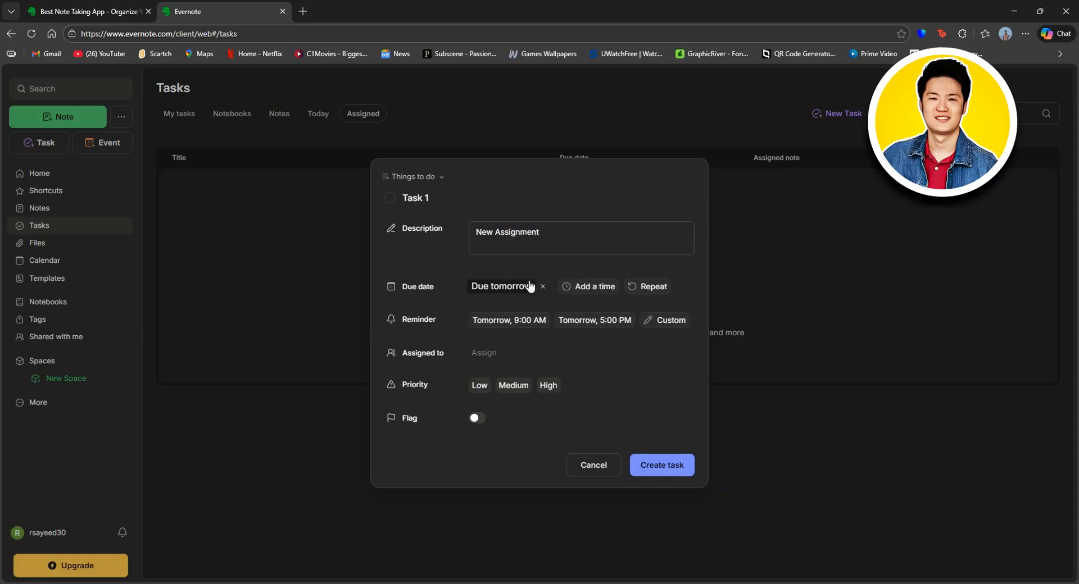
click(511, 320)
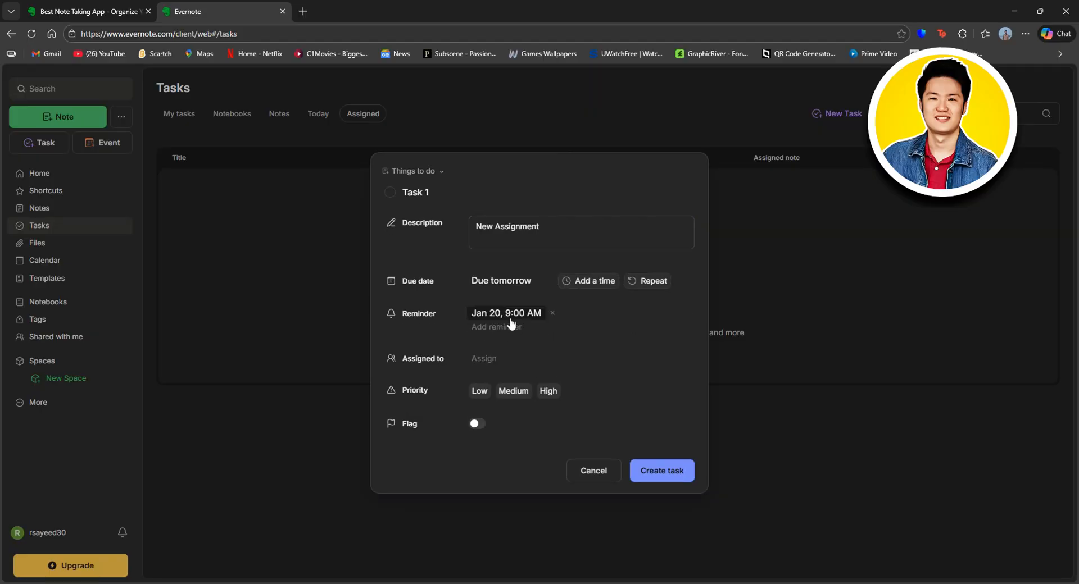
Step: Leave it unassigned, set high priority and a flag, create Task 1, and mark it complete
click(483, 359)
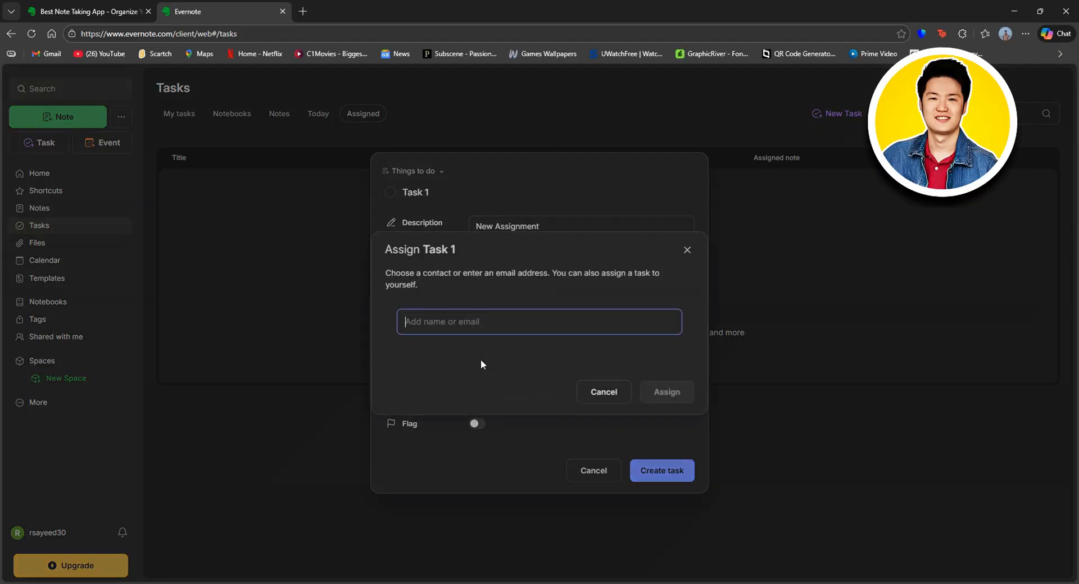
click(600, 393)
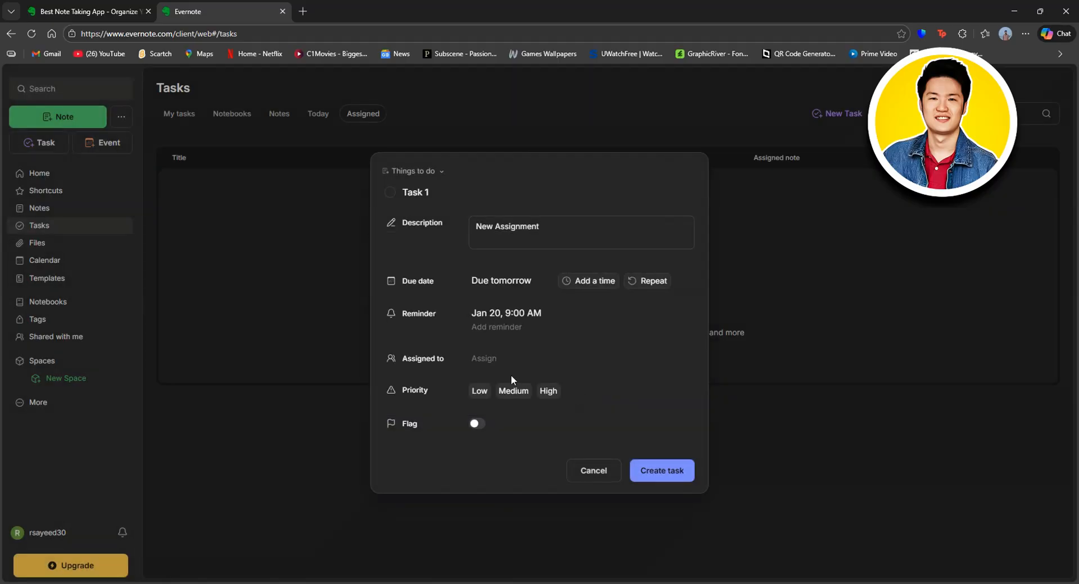
click(547, 392)
click(477, 424)
click(477, 424)
click(477, 424)
click(677, 462)
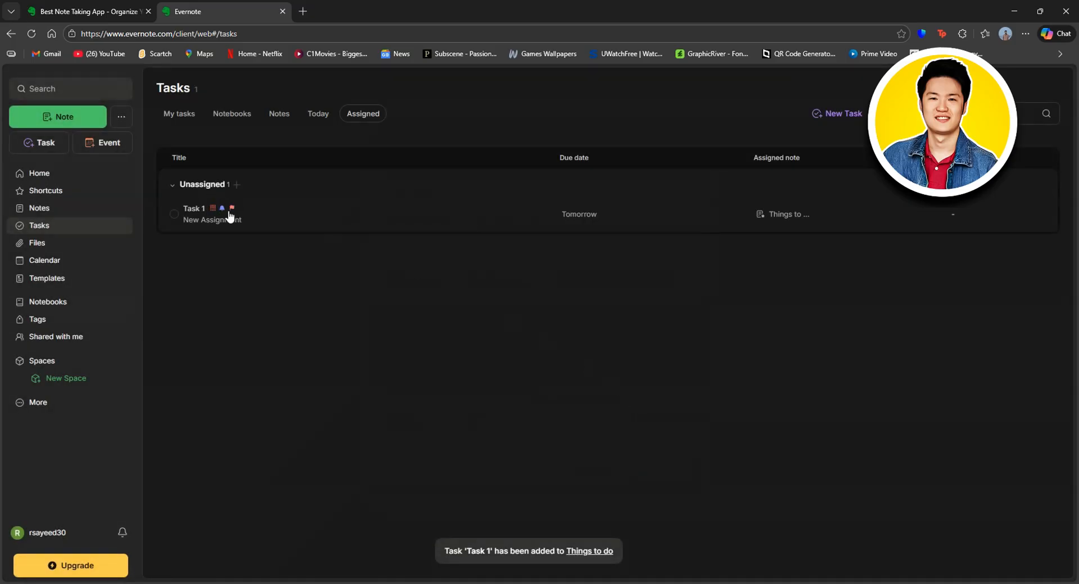
click(174, 214)
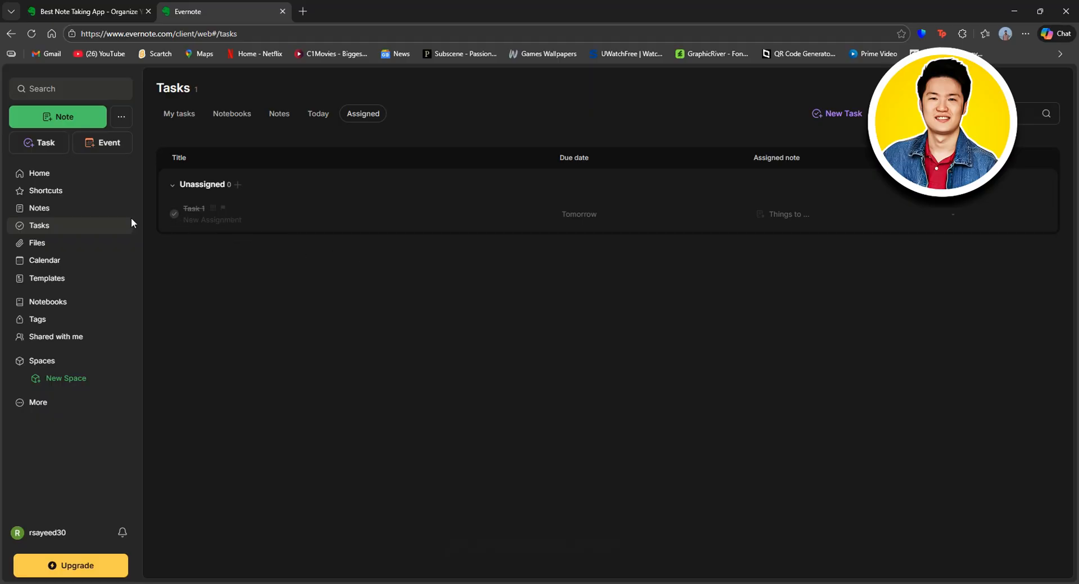
Step: In the Calendar's January 21 day view, start a new event beginning 1/19/2026 at 03:00 AM
click(43, 262)
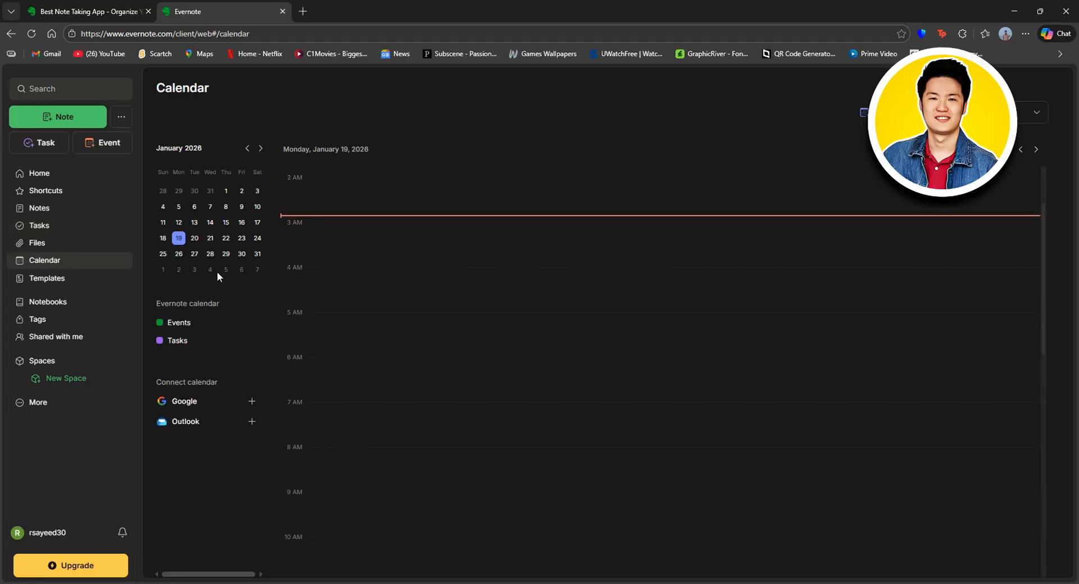
click(213, 238)
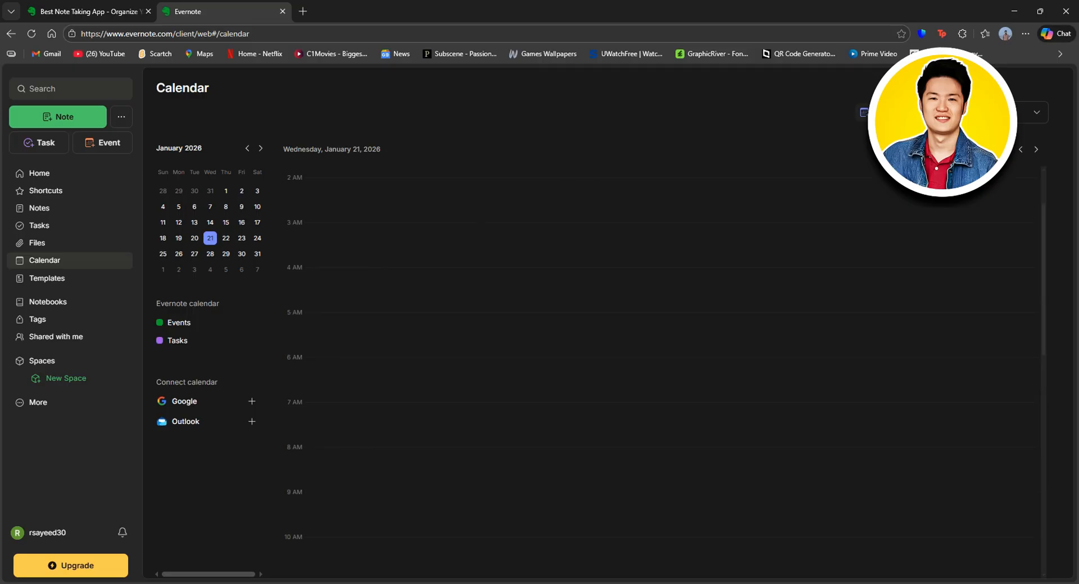
click(890, 112)
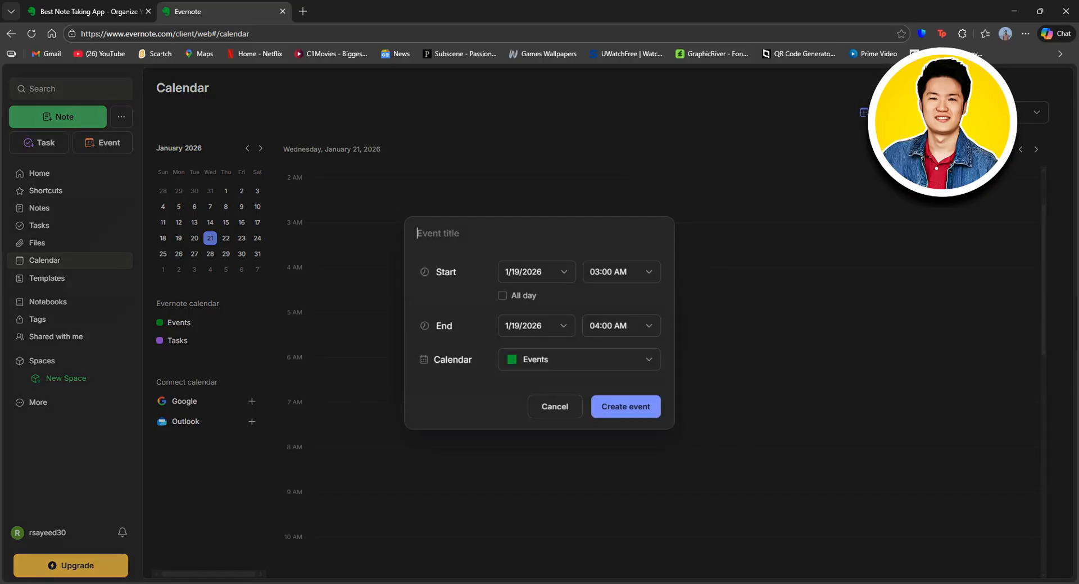
click(564, 274)
click(545, 394)
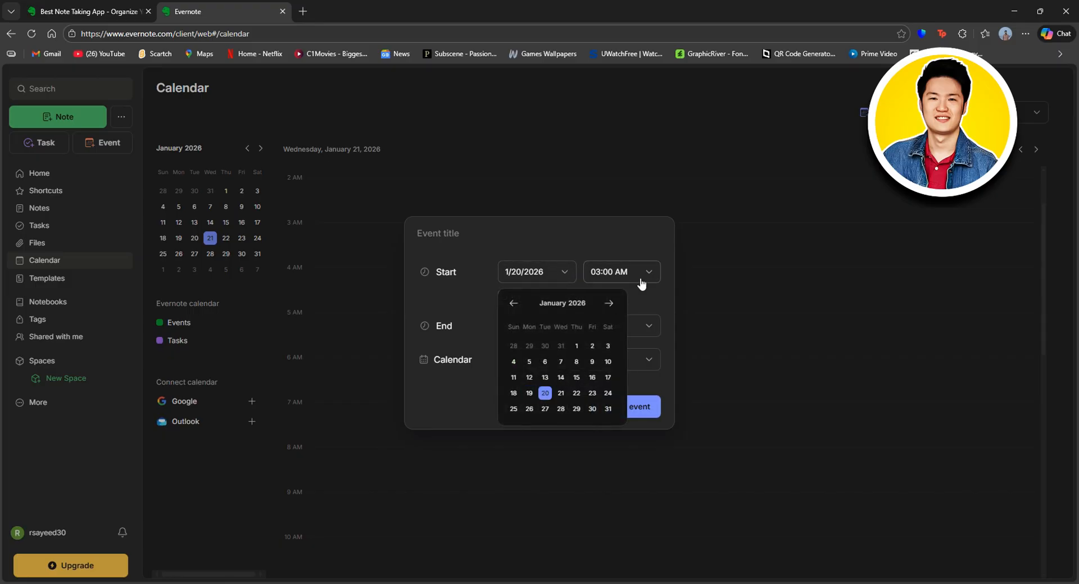
click(637, 278)
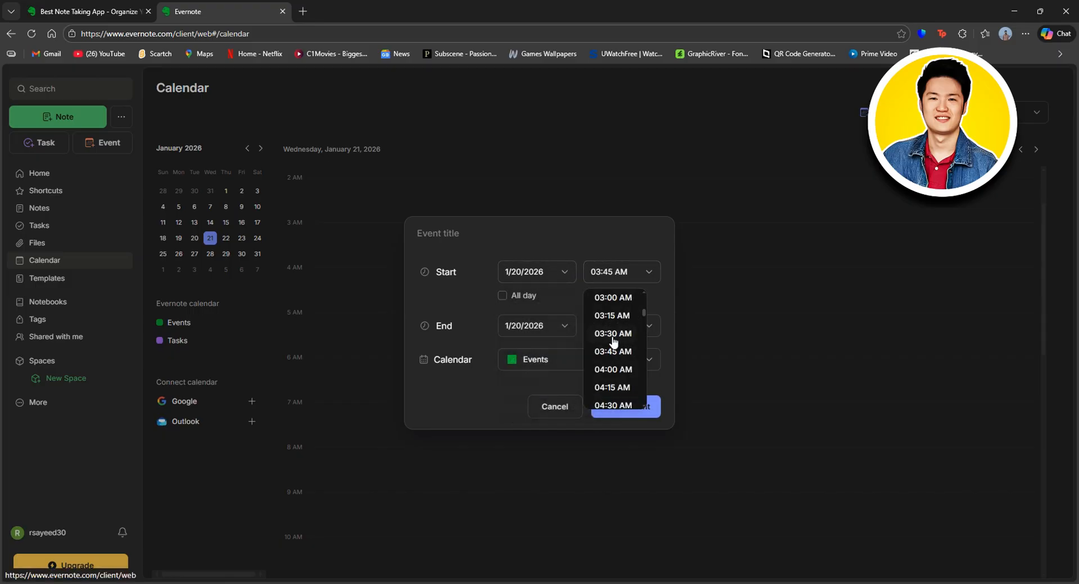
click(660, 292)
click(503, 297)
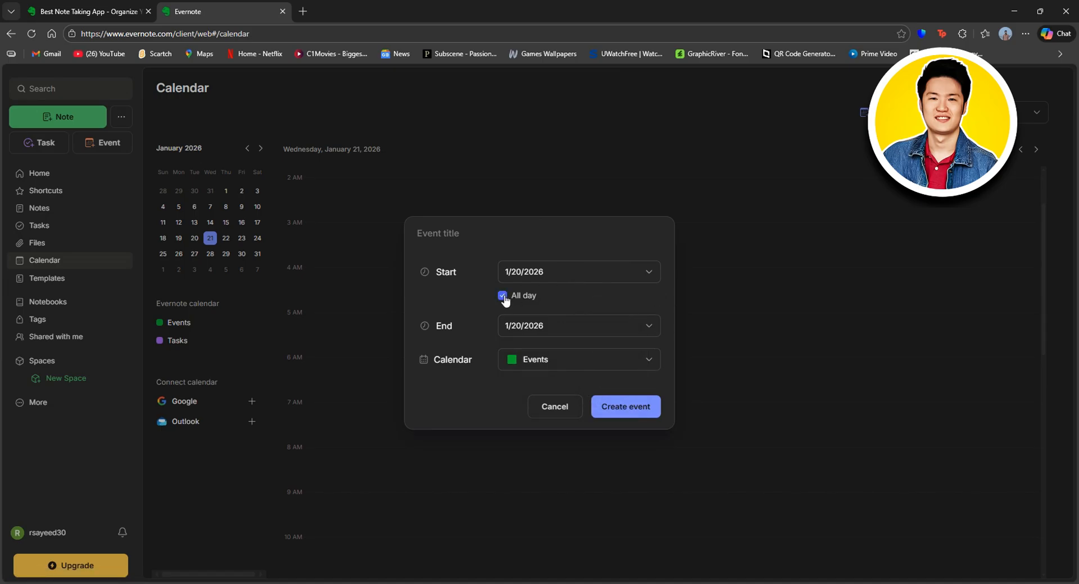
click(503, 296)
Step: End the event on 1/22/2026 at 05:15 AM, keep it in Events, and create it
click(540, 327)
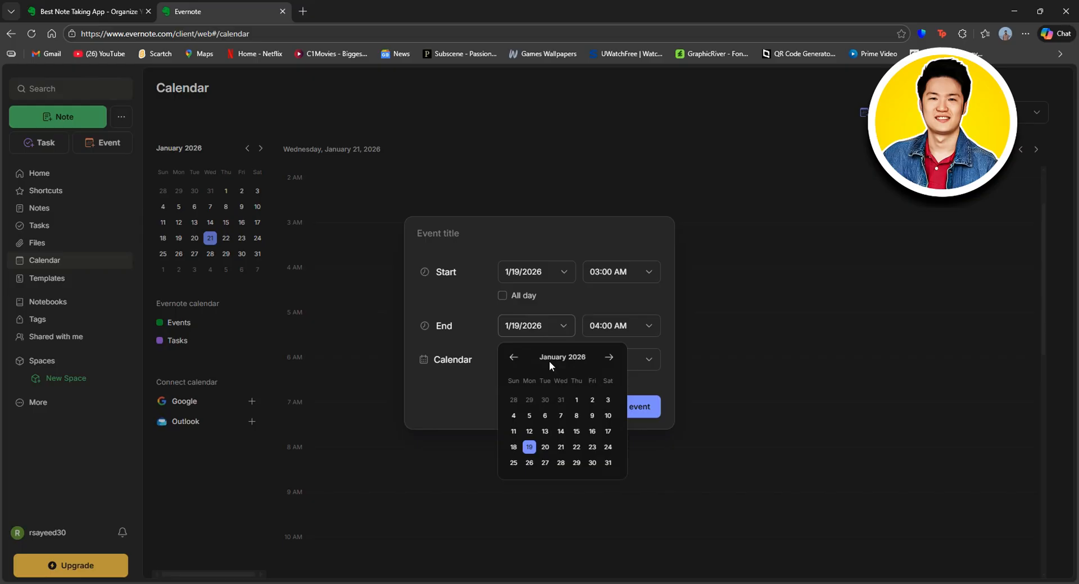
click(577, 448)
click(620, 327)
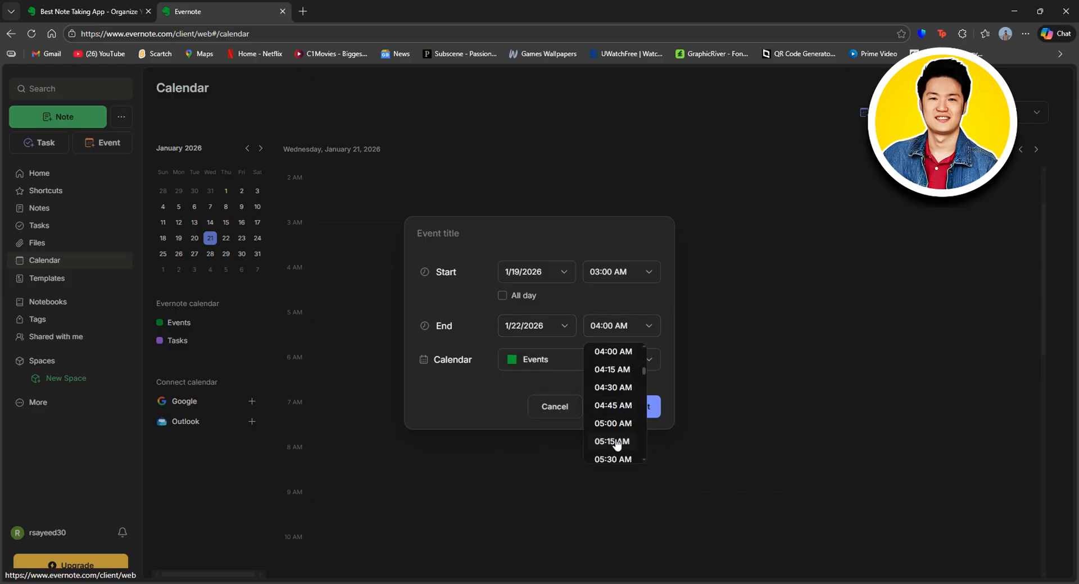
click(614, 445)
click(554, 366)
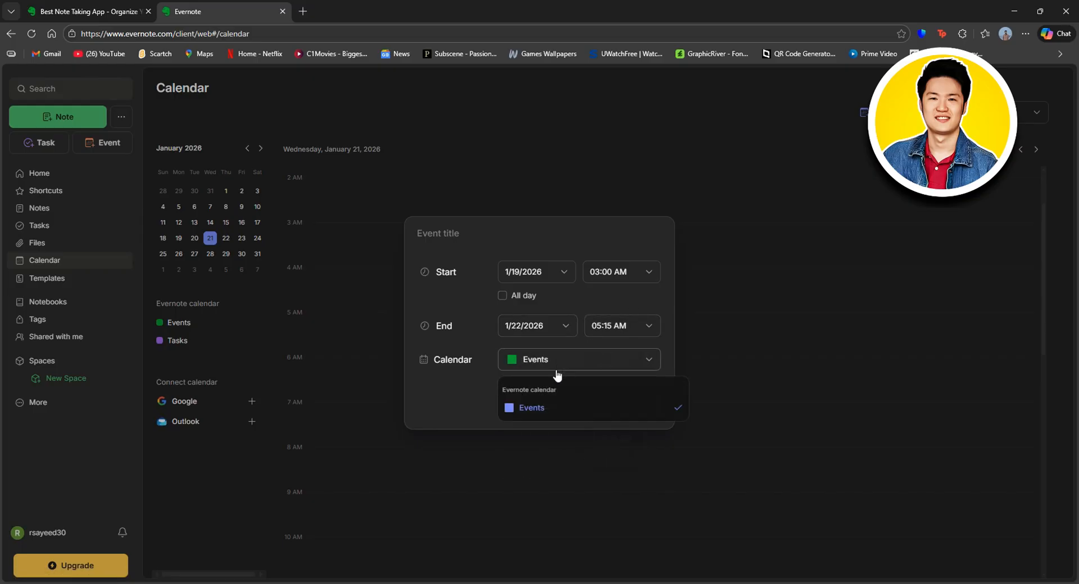
click(596, 343)
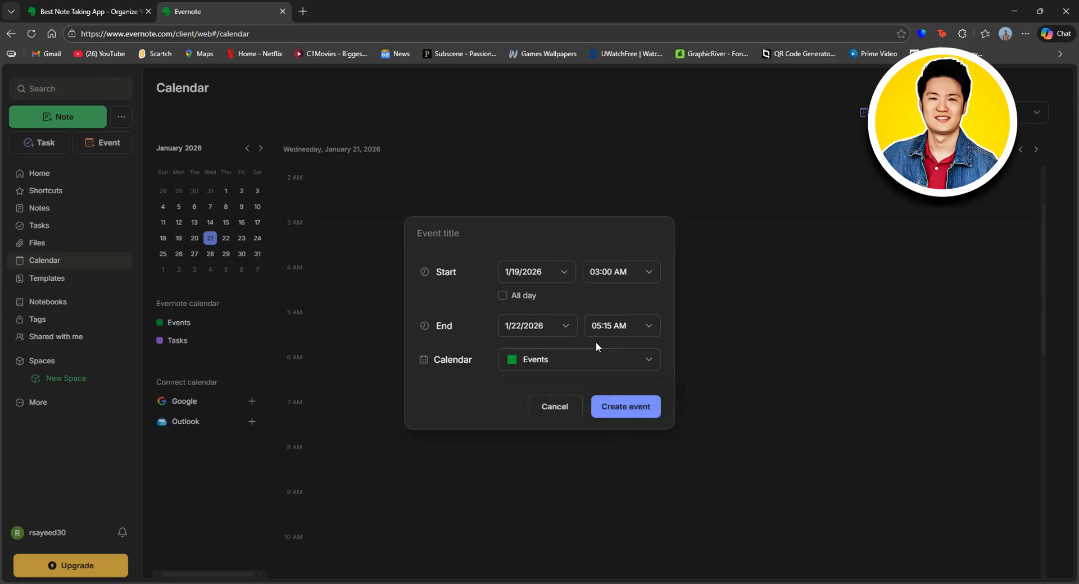
click(638, 402)
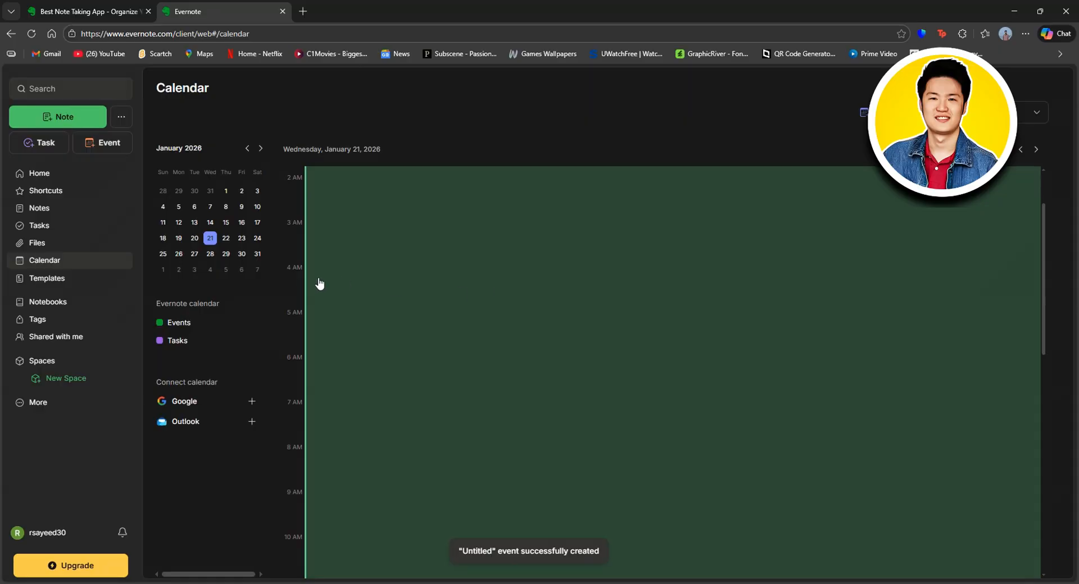
scroll(475, 328, up, 2)
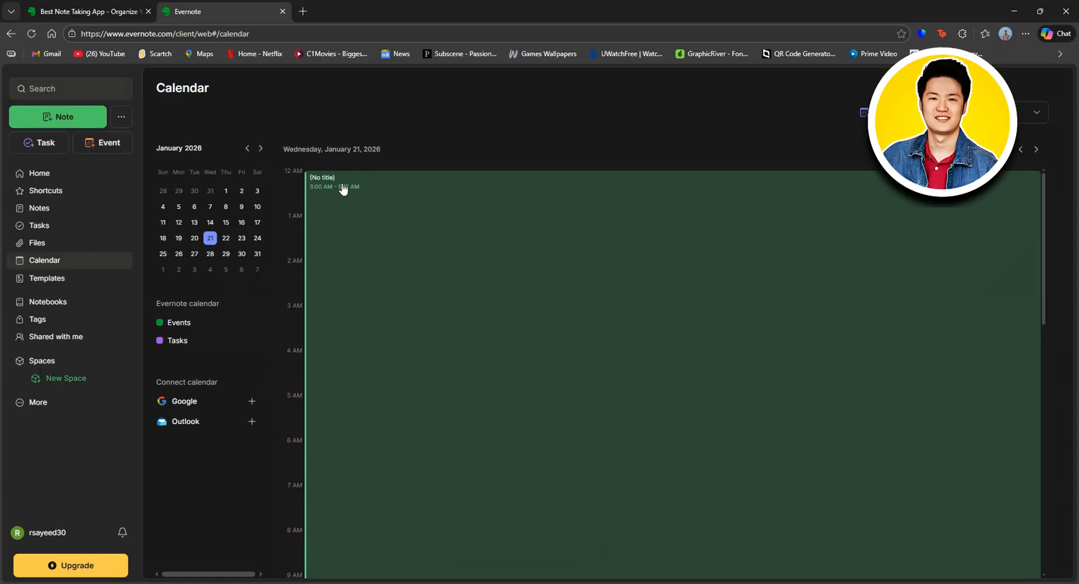
click(324, 186)
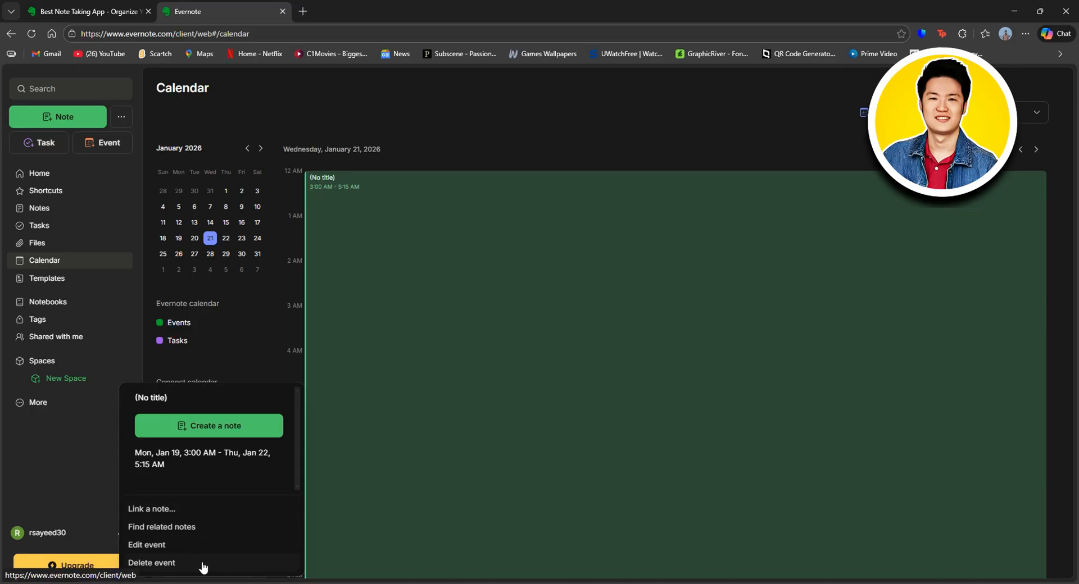
click(276, 364)
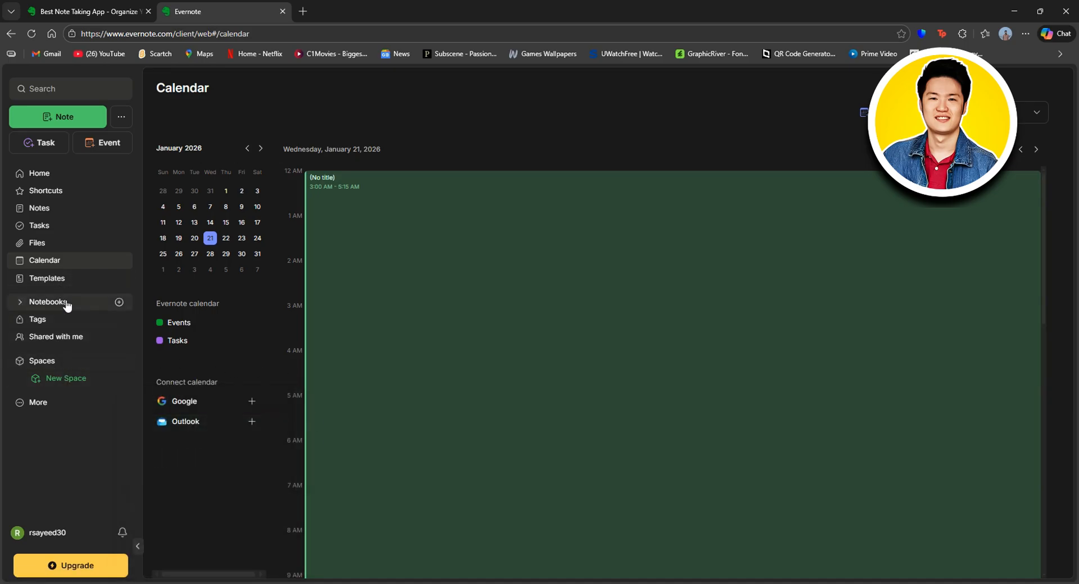
click(49, 303)
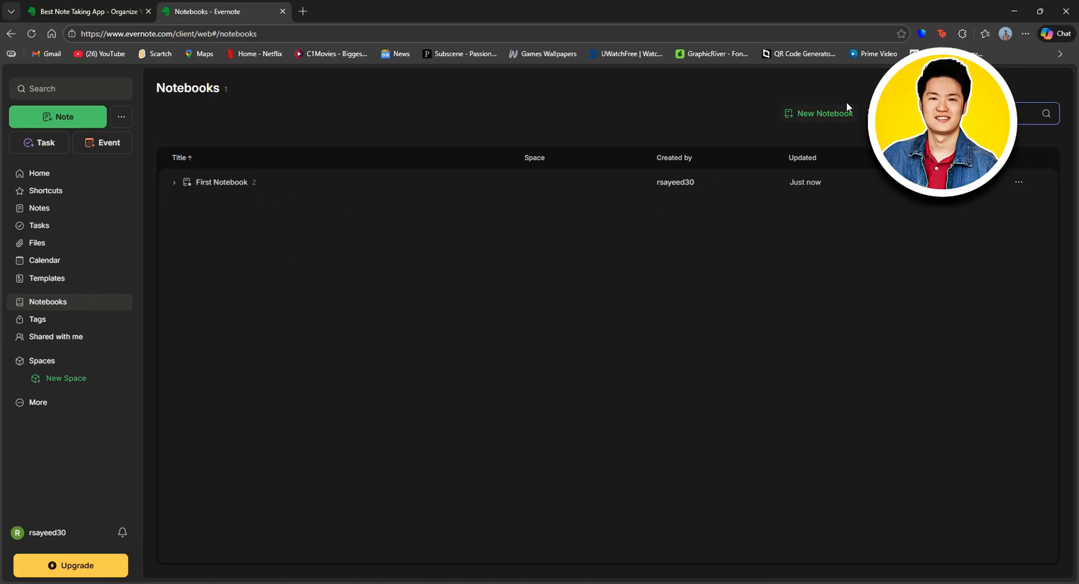
click(822, 114)
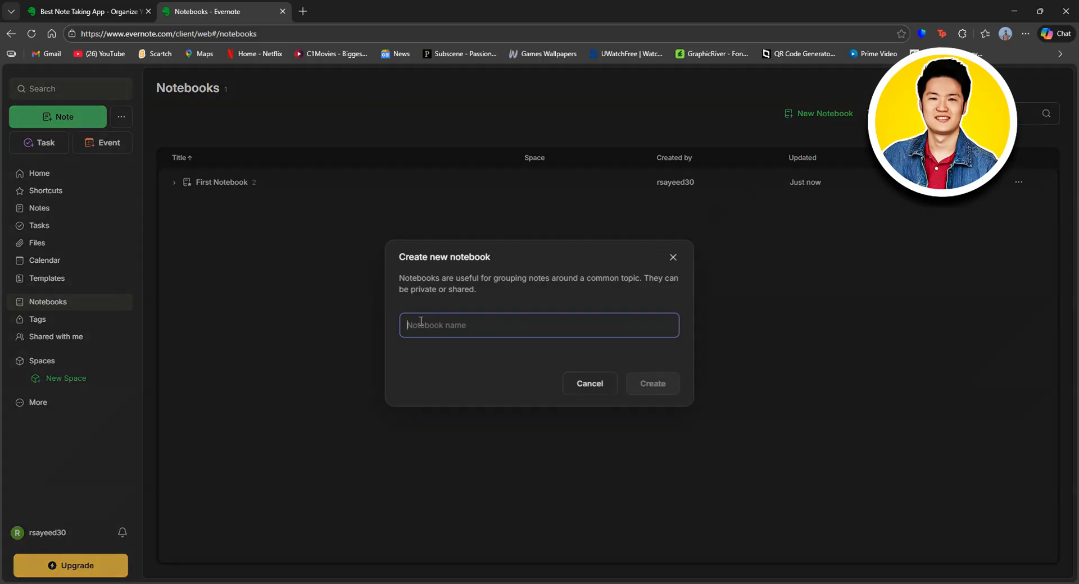
text(Work)
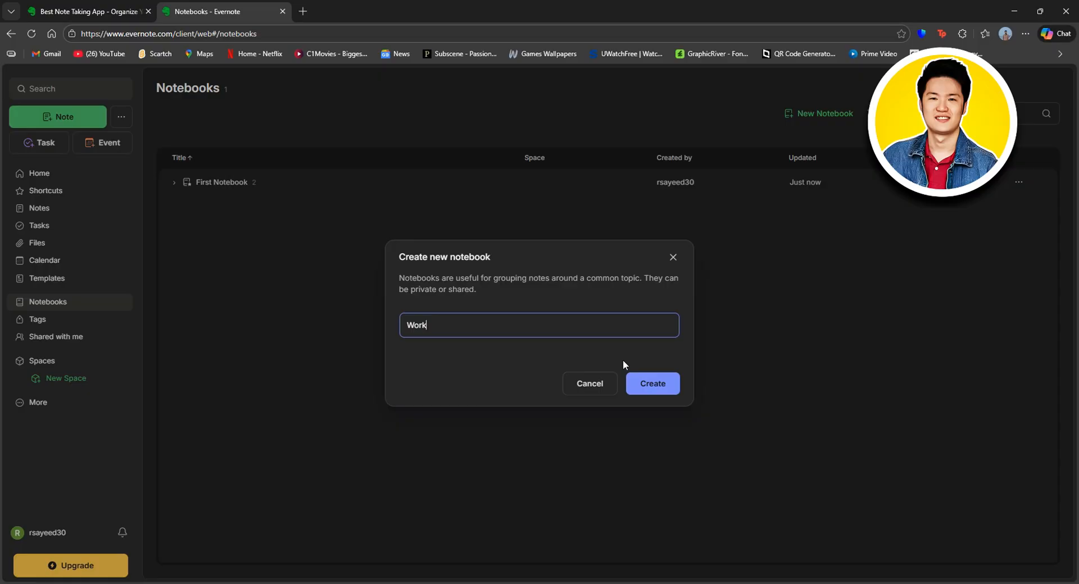
click(651, 384)
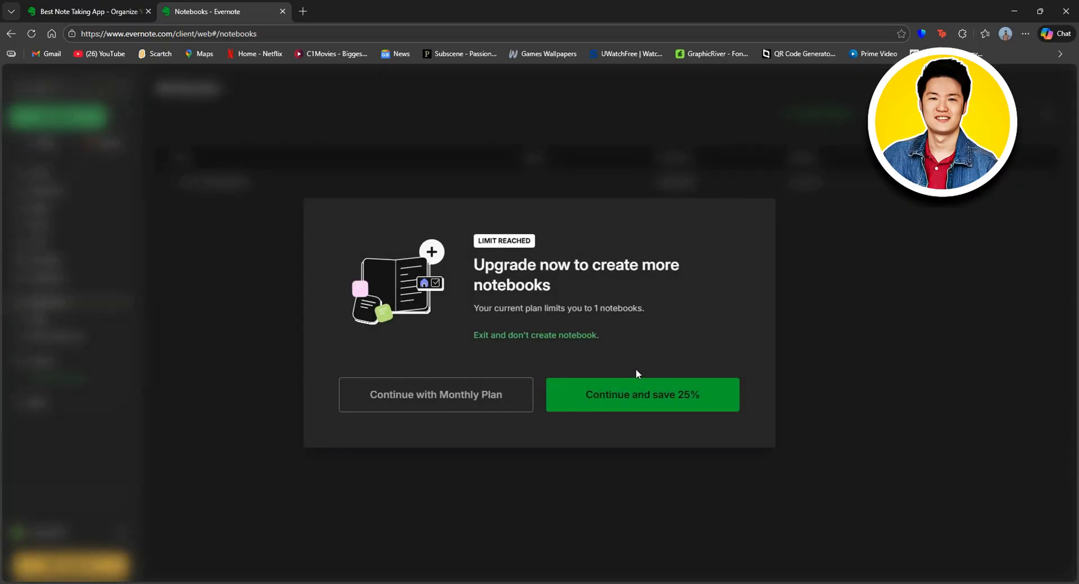
click(537, 337)
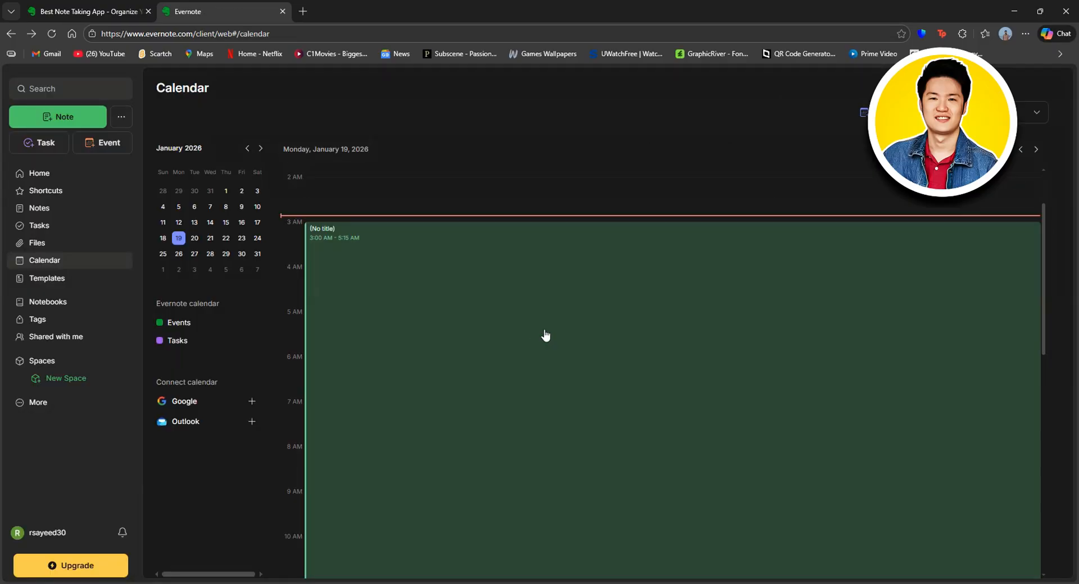